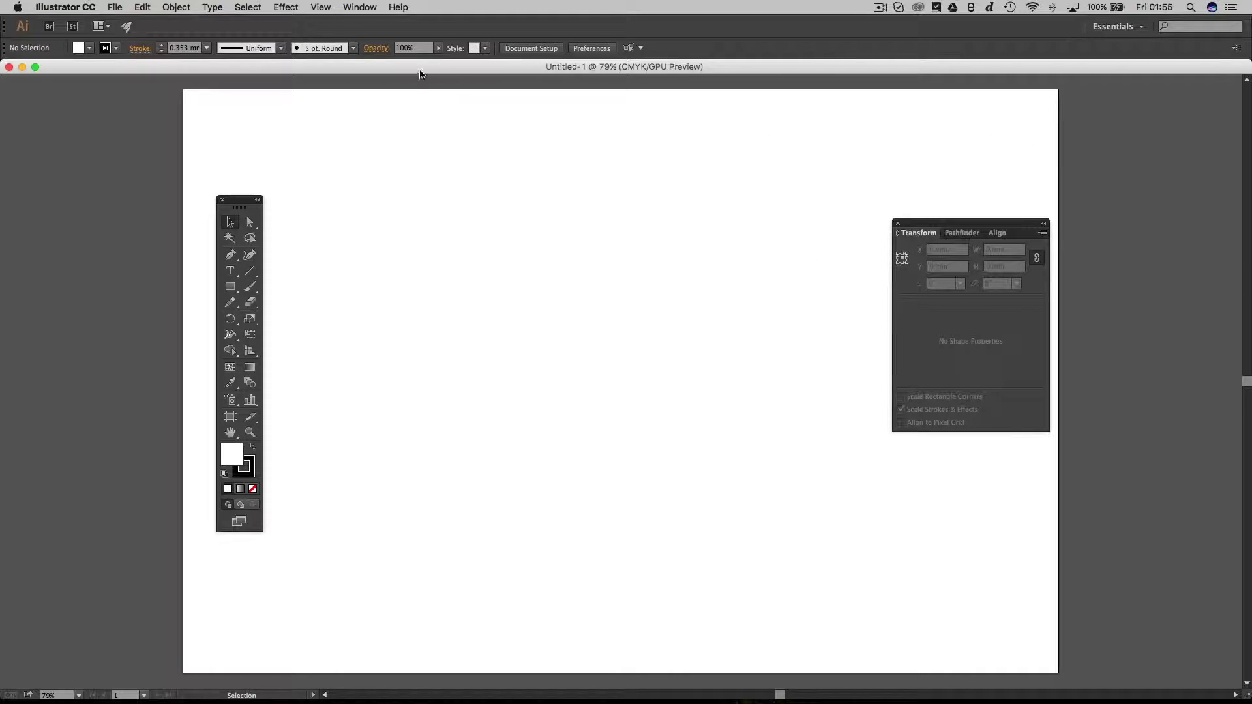
- Confirm Transform is ticked in the Window menu, keeping the Transform panel open beside the artboard
{"action": "left_click", "coordinate": [364, 9]}
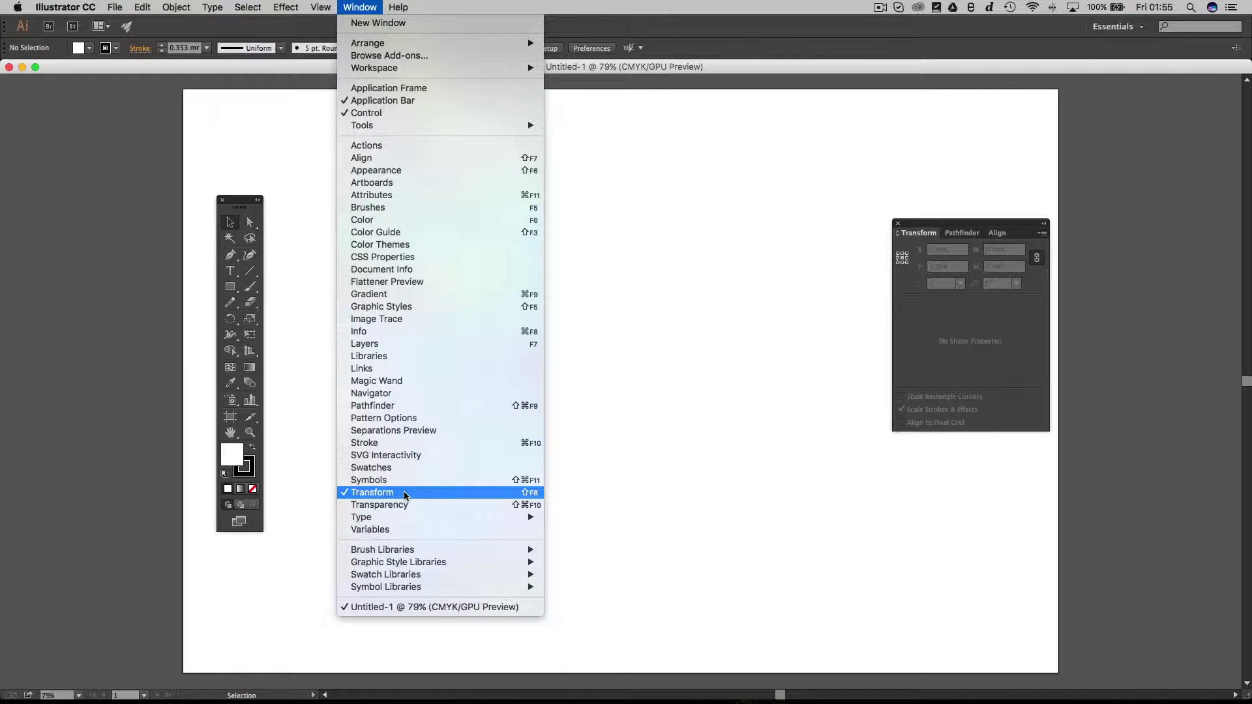
{"action": "left_click", "coordinate": [645, 431]}
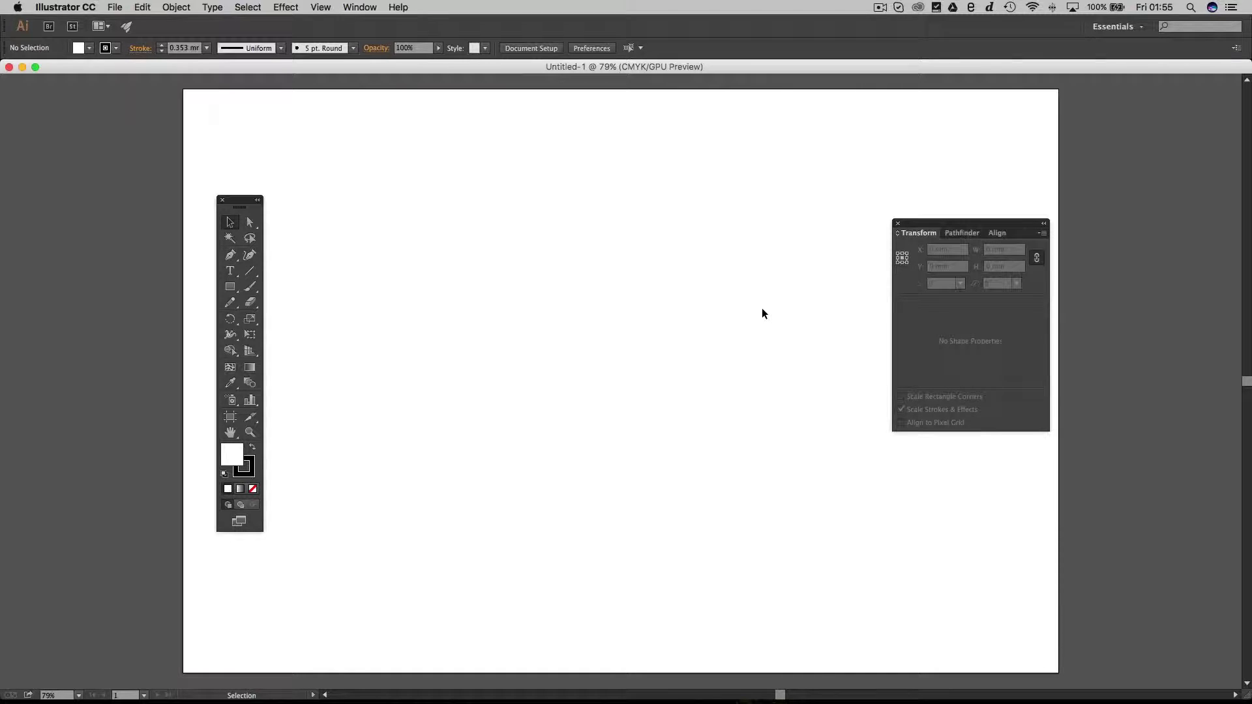
- Drag out a roughly 169.691 × 140.218 mm rectangle on the artboard and reselect it
{"action": "left_click", "coordinate": [229, 286]}
{"action": "mouse_move", "coordinate": [500, 259]}
{"action": "left_mouse_down"}
{"action": "mouse_move", "coordinate": [688, 381]}
{"action": "mouse_move", "coordinate": [748, 463]}
{"action": "left_mouse_up"}
{"action": "left_click", "coordinate": [229, 222]}
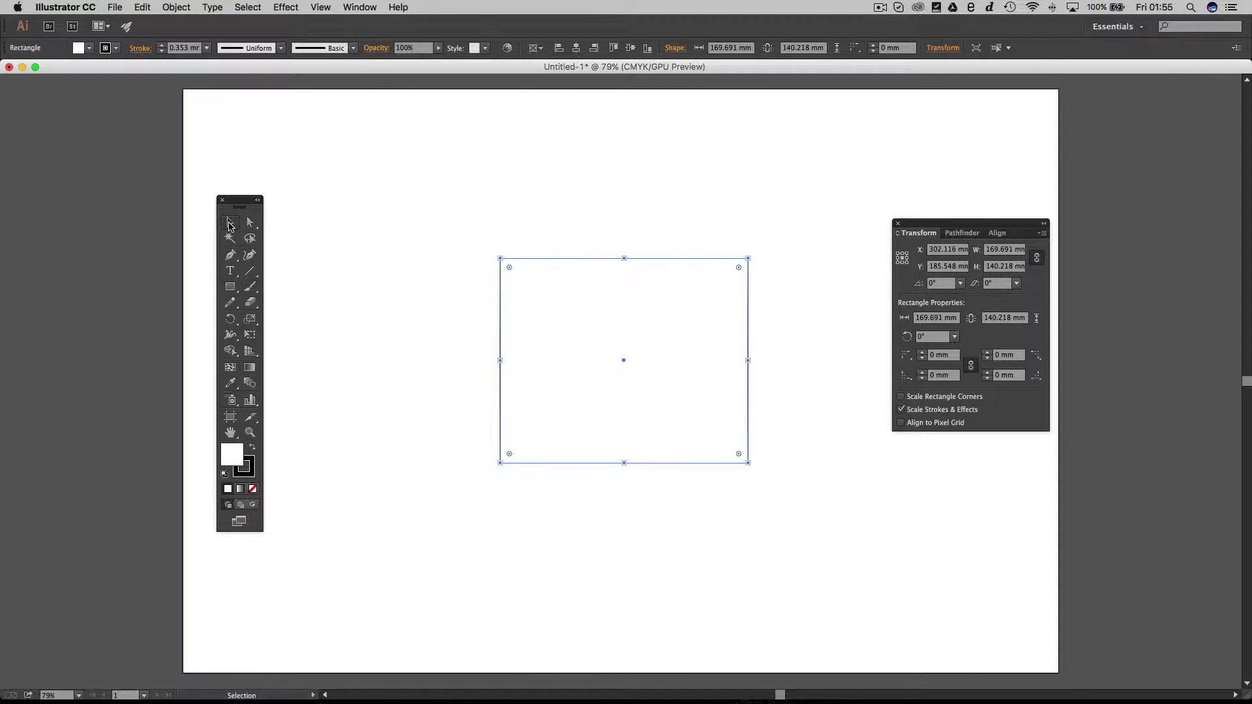
{"action": "left_click", "coordinate": [385, 226]}
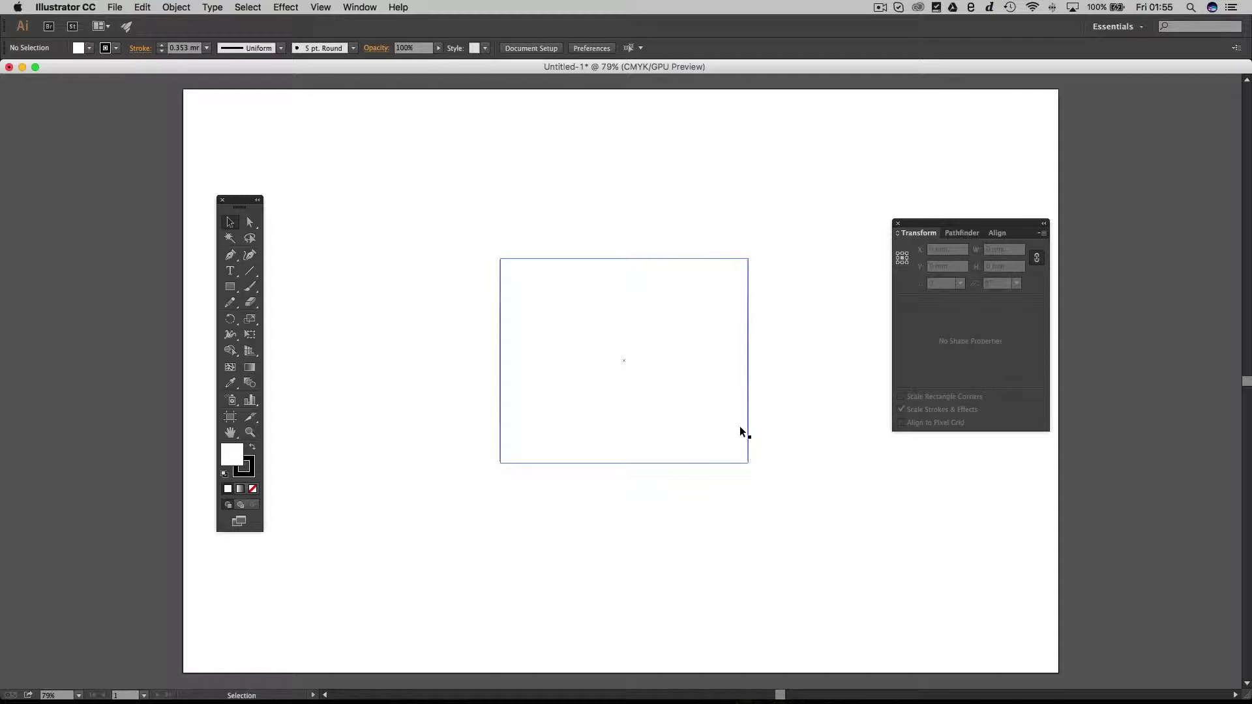
{"action": "scroll", "coordinate": [740, 428], "scroll_direction": "up", "scroll_amount": 3}
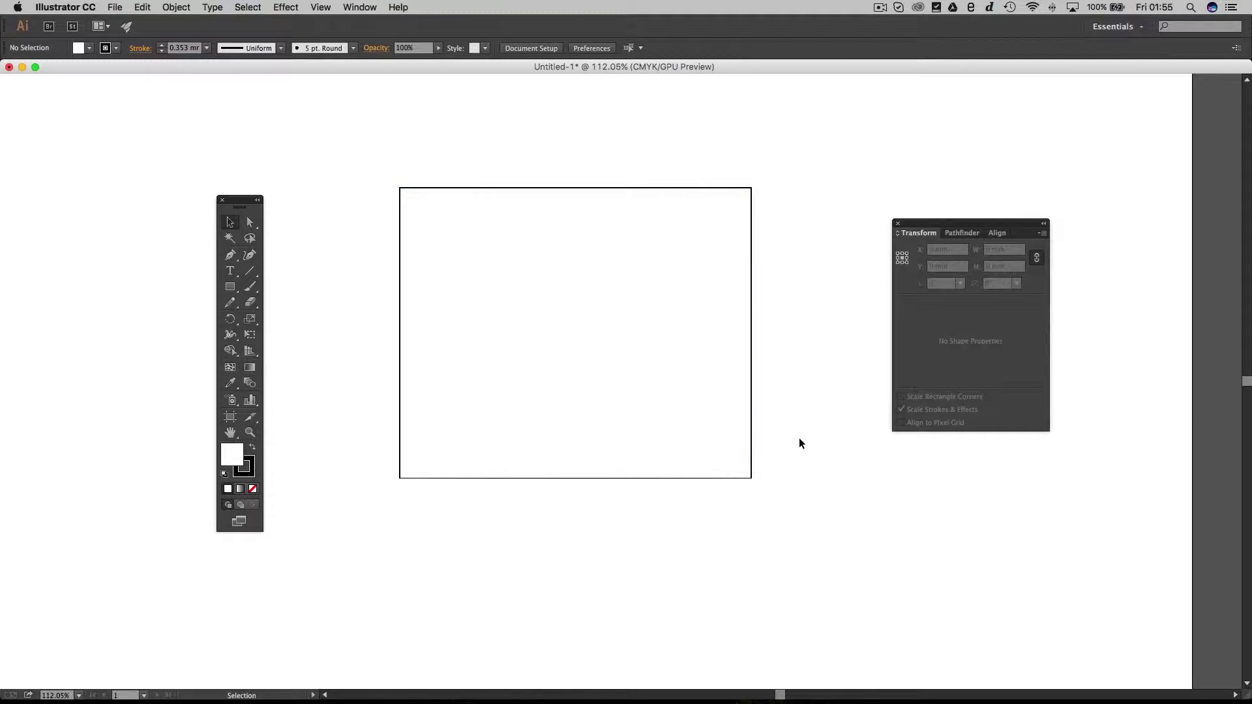
{"action": "left_click_drag", "start_coordinate": [797, 433], "coordinate": [678, 404]}
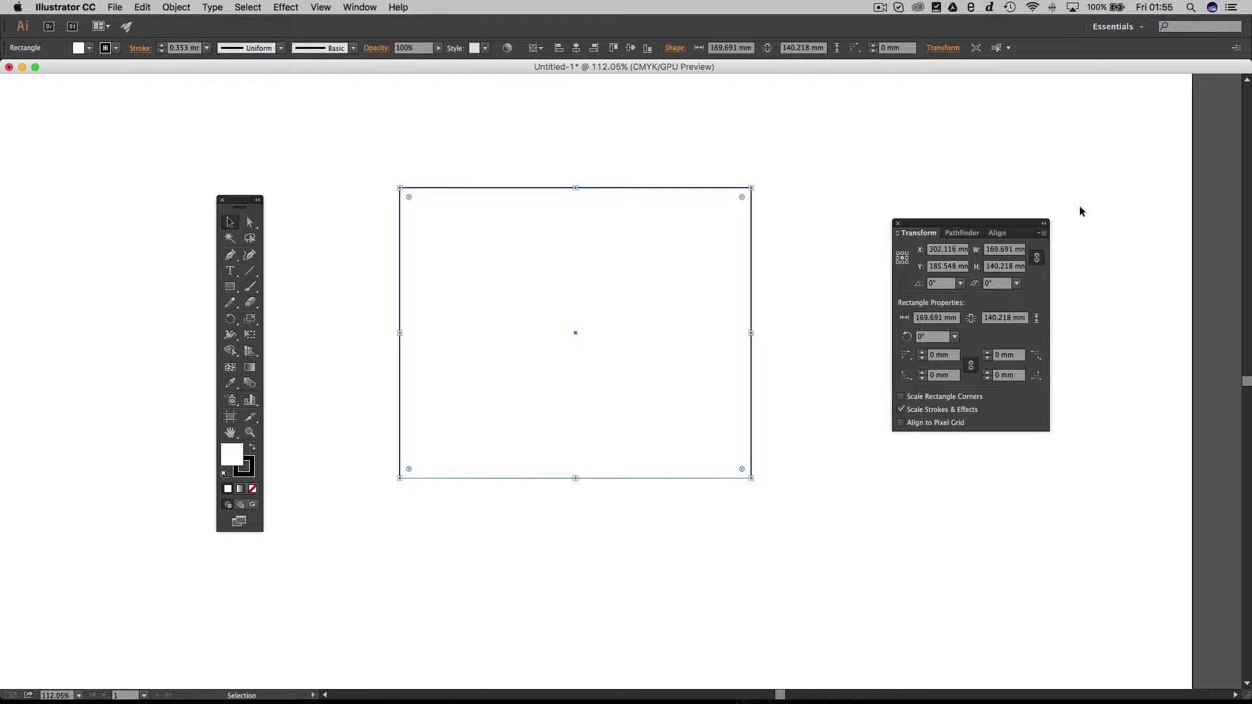
- Unlink proportions and set the rectangle's width and height to 95 mm each
{"action": "left_click", "coordinate": [1037, 260]}
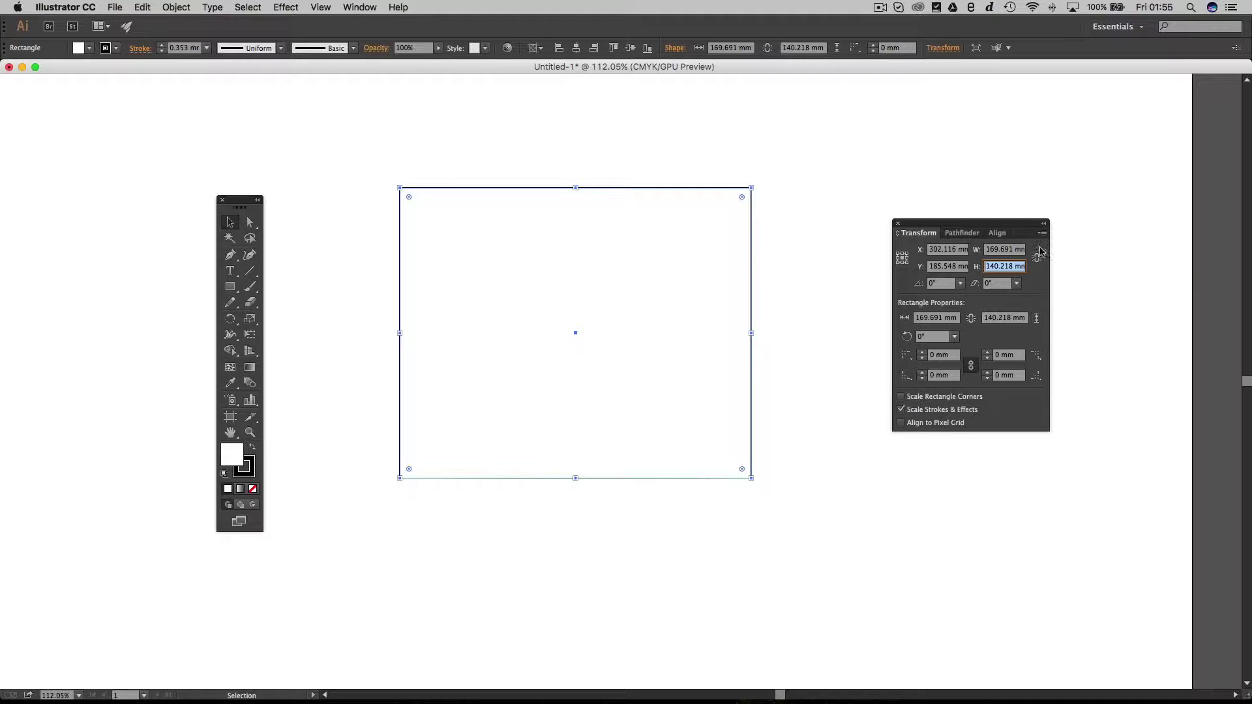
{"action": "left_click", "coordinate": [1005, 253]}
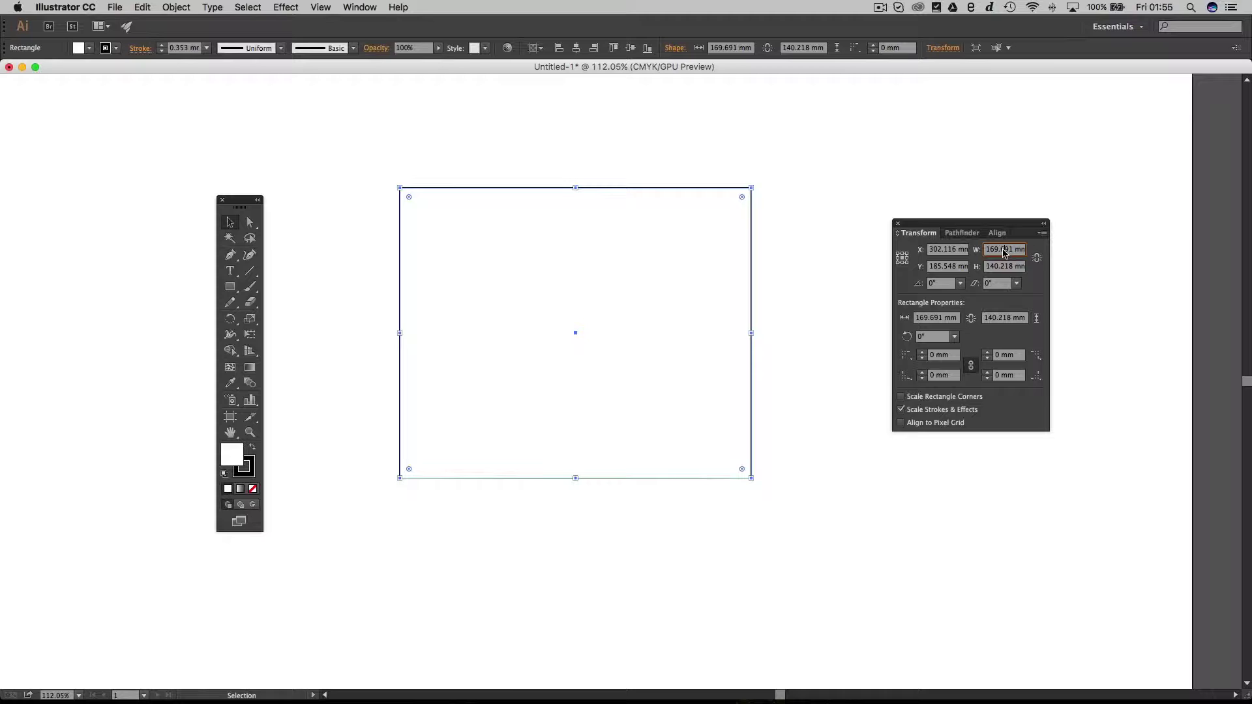
{"action": "type", "text": "95"}
{"action": "key", "text": "Tab"}
{"action": "type", "text": "95"}
{"action": "key", "text": "Return"}
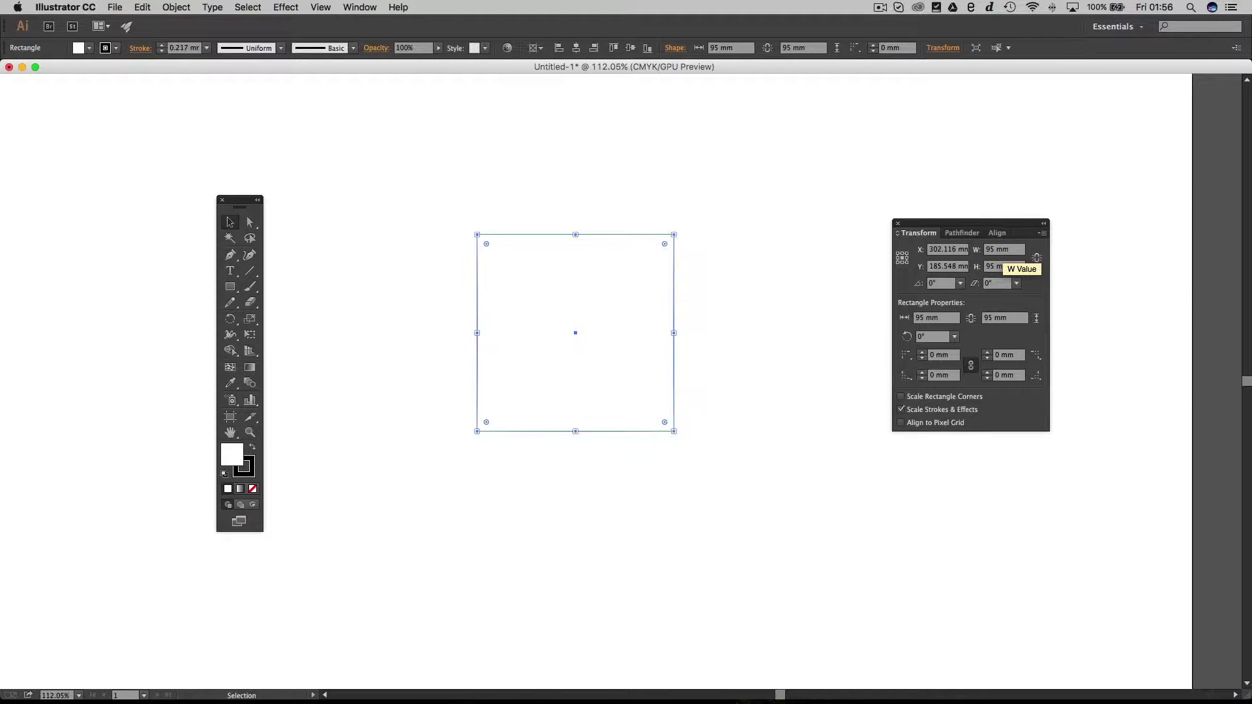
- Zoom in on the 95 × 95 mm square and reselect it
{"action": "left_click", "coordinate": [741, 256]}
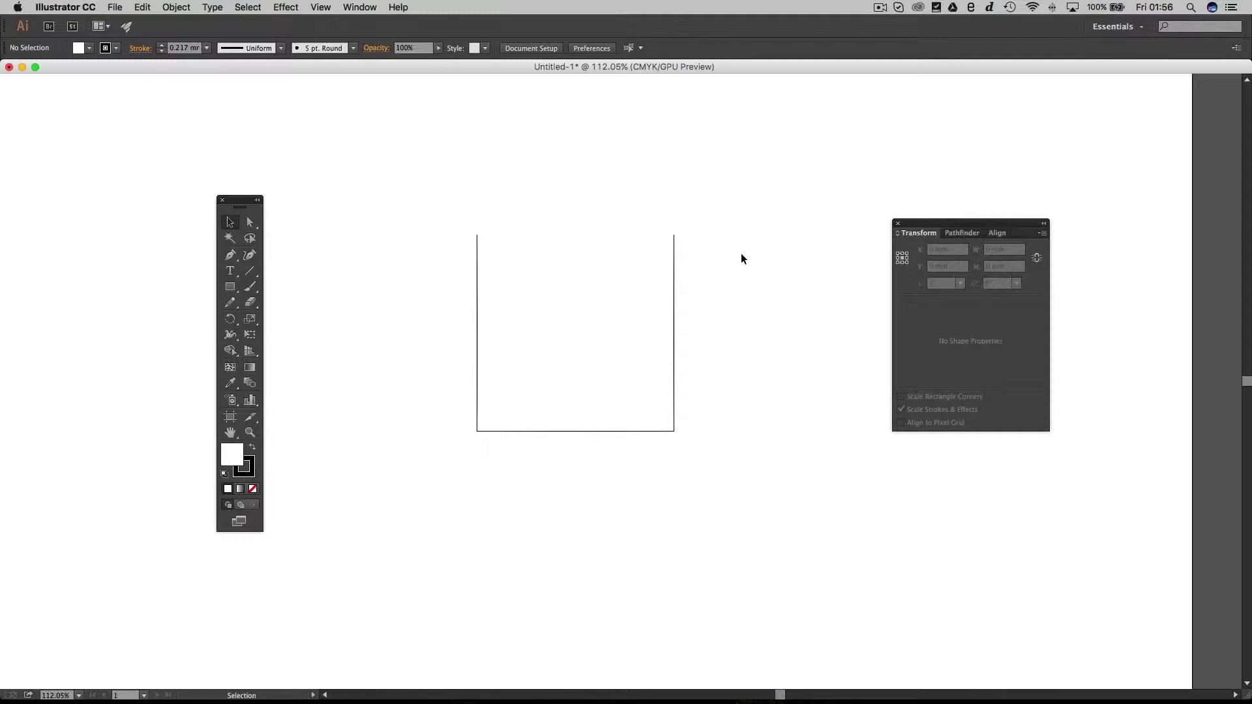
{"action": "key", "text": "super+0"}
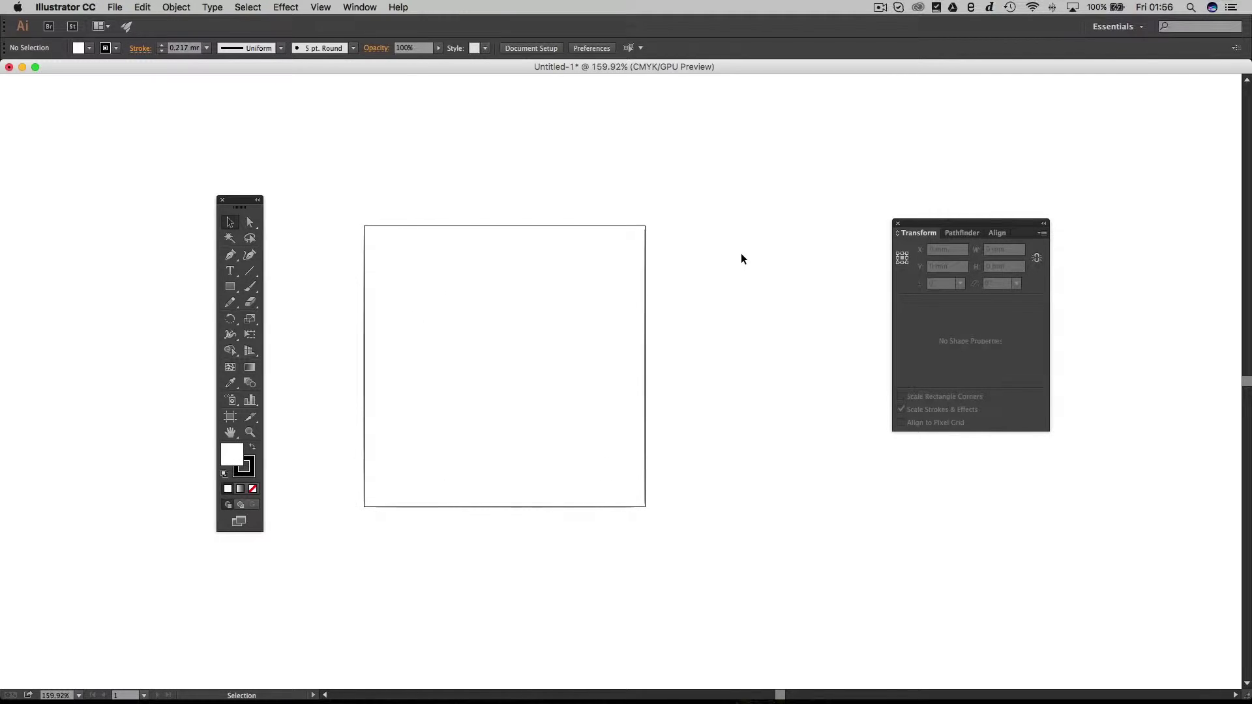
{"action": "left_click_drag", "start_coordinate": [743, 256], "coordinate": [604, 306]}
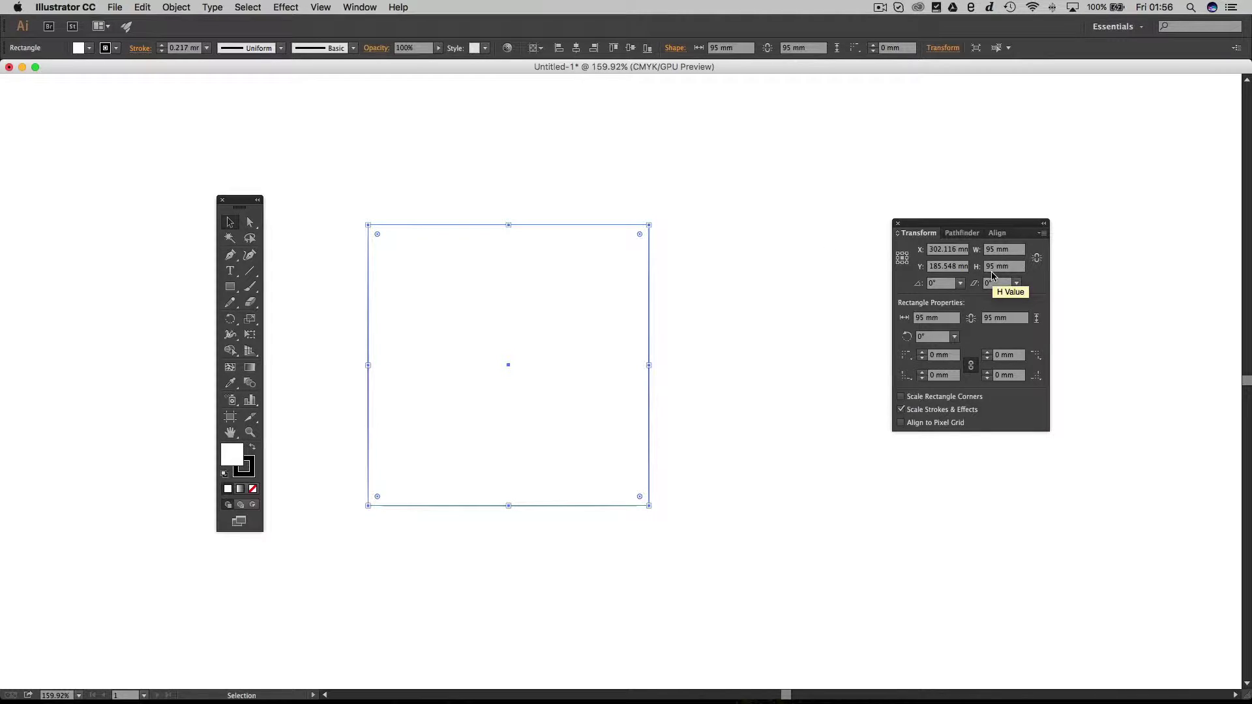
{"action": "left_click", "coordinate": [745, 293]}
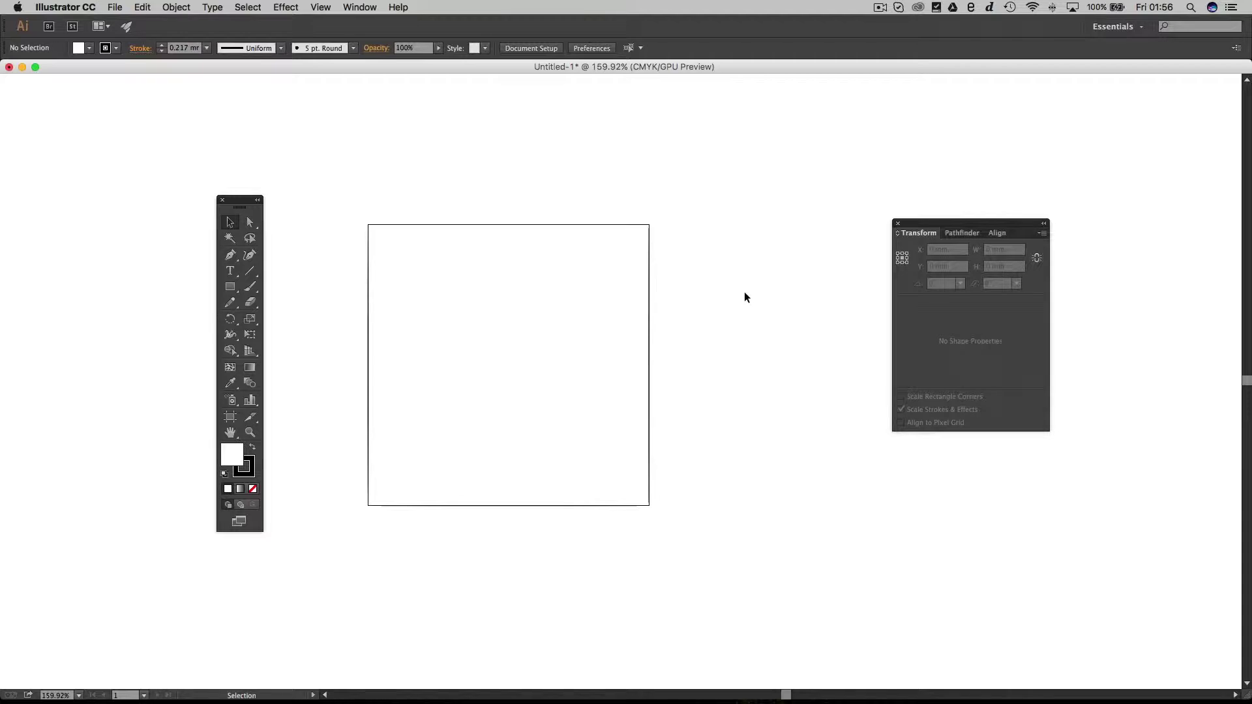
{"action": "left_click_drag", "start_coordinate": [723, 296], "coordinate": [614, 339]}
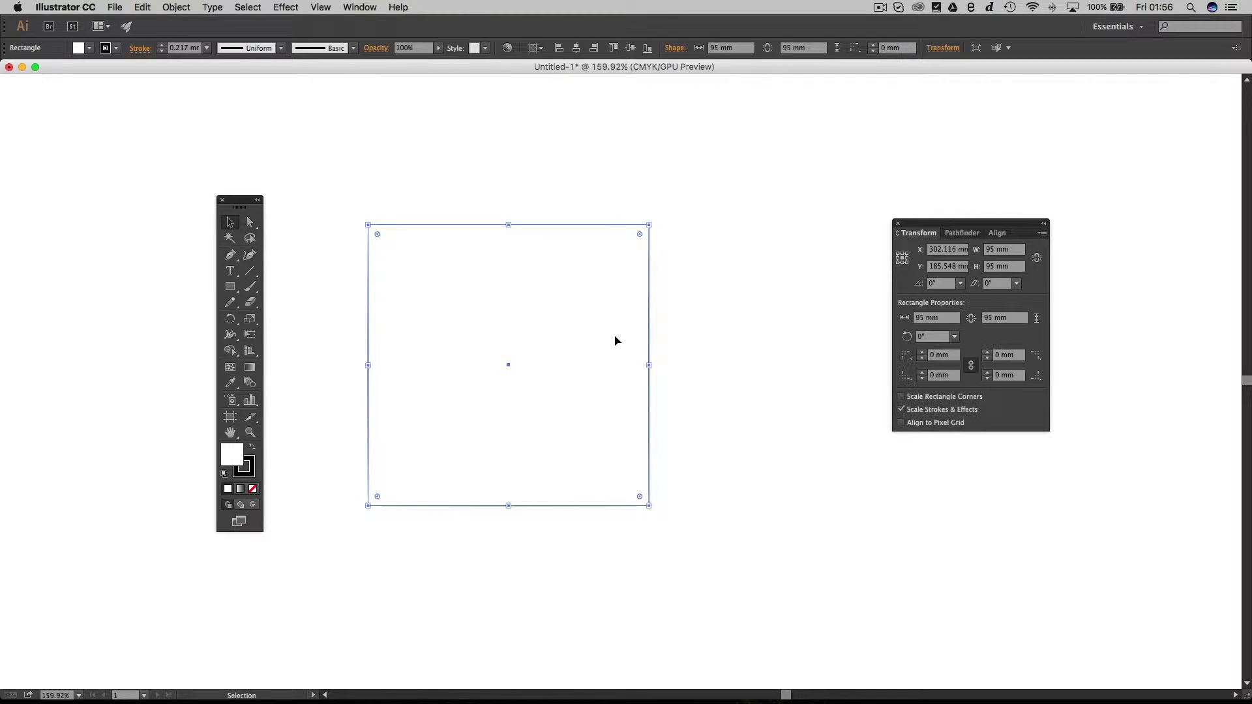
- Raise the square's corner radius from 0 to 5 mm, then deselect it
{"action": "left_click", "coordinate": [925, 353]}
{"action": "left_click", "coordinate": [925, 352]}
{"action": "left_click", "coordinate": [926, 352]}
{"action": "left_click", "coordinate": [926, 353]}
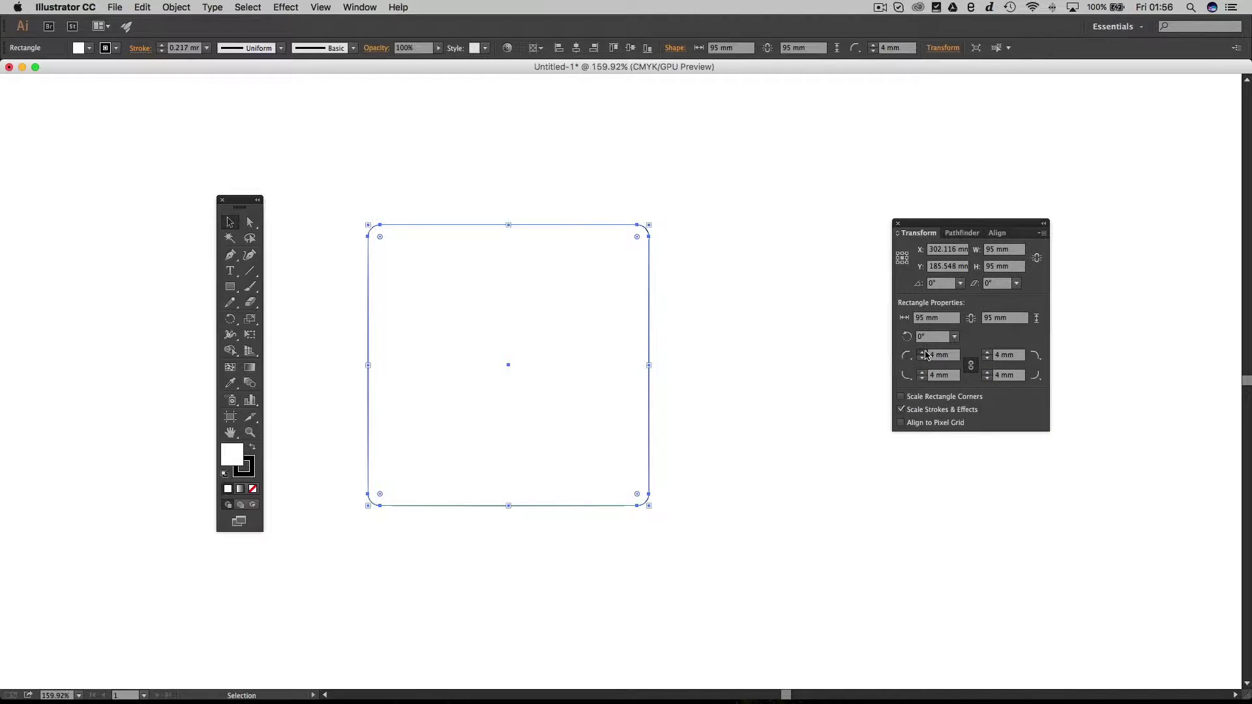
{"action": "left_click", "coordinate": [926, 352]}
{"action": "left_click", "coordinate": [786, 351]}
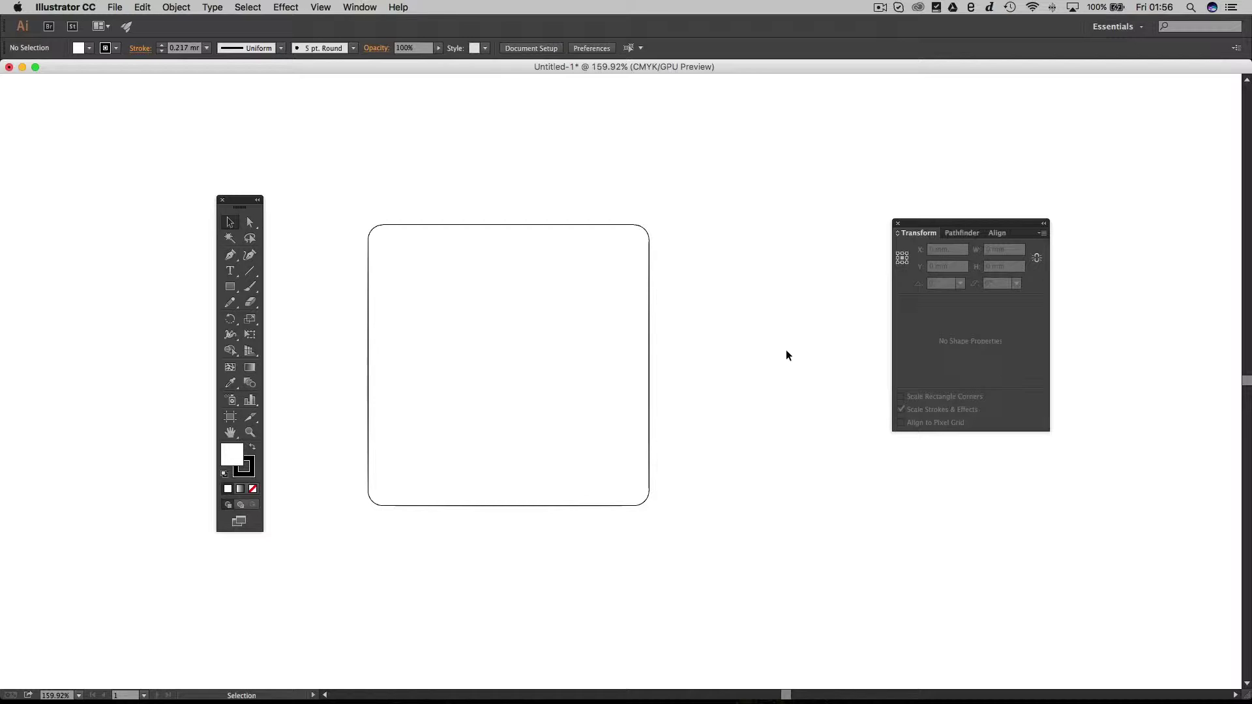
- Add the text 'Lasercutting' above the square and nudge it slightly right and down
{"action": "left_click", "coordinate": [230, 271]}
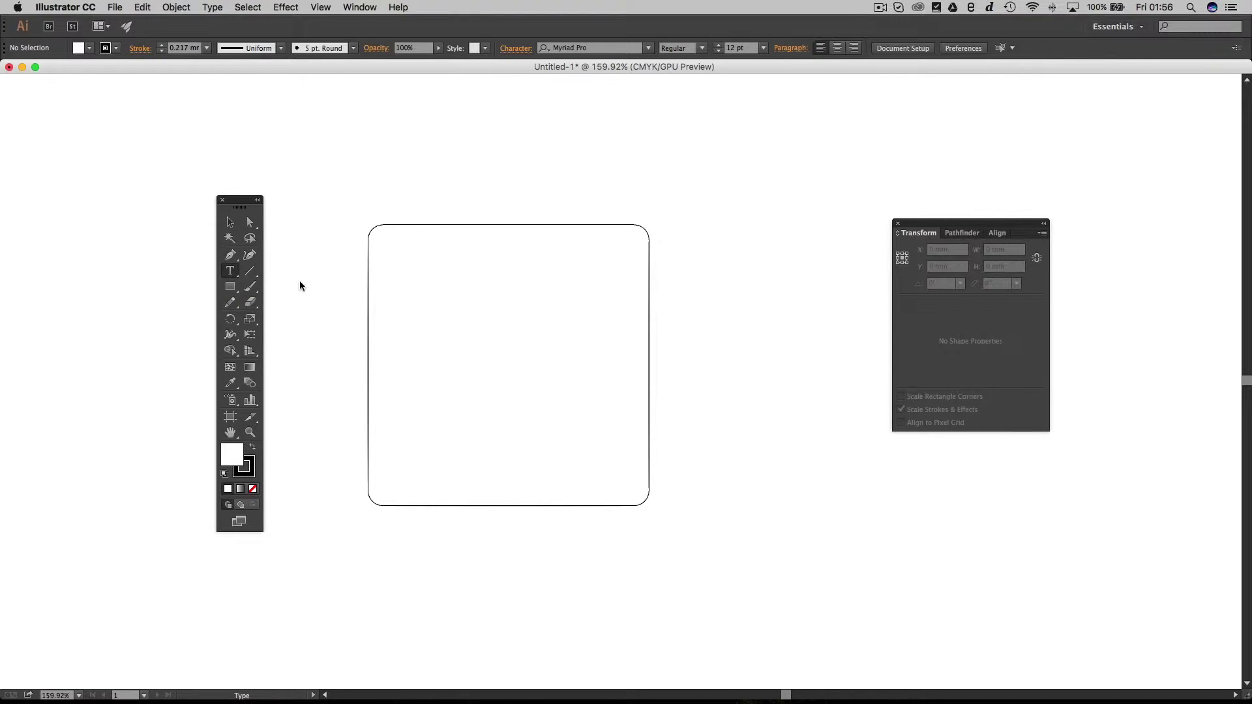
{"action": "left_click", "coordinate": [453, 174]}
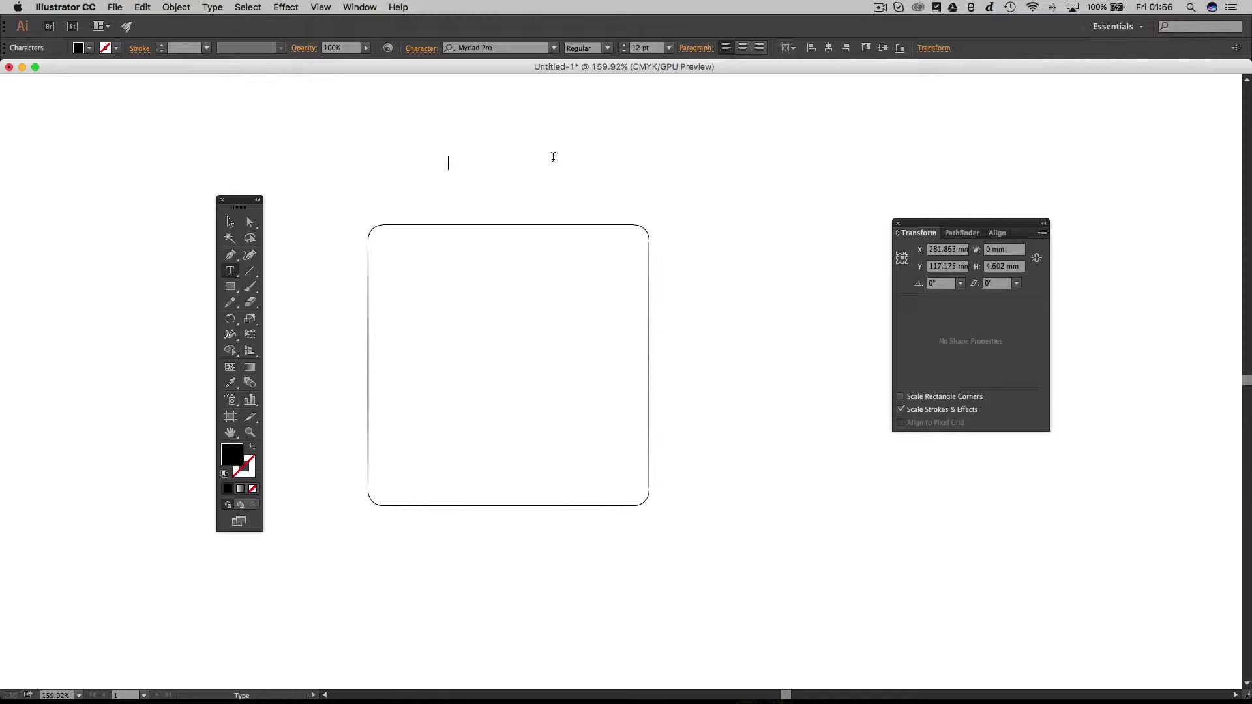
{"action": "type", "text": "Lasercutting"}
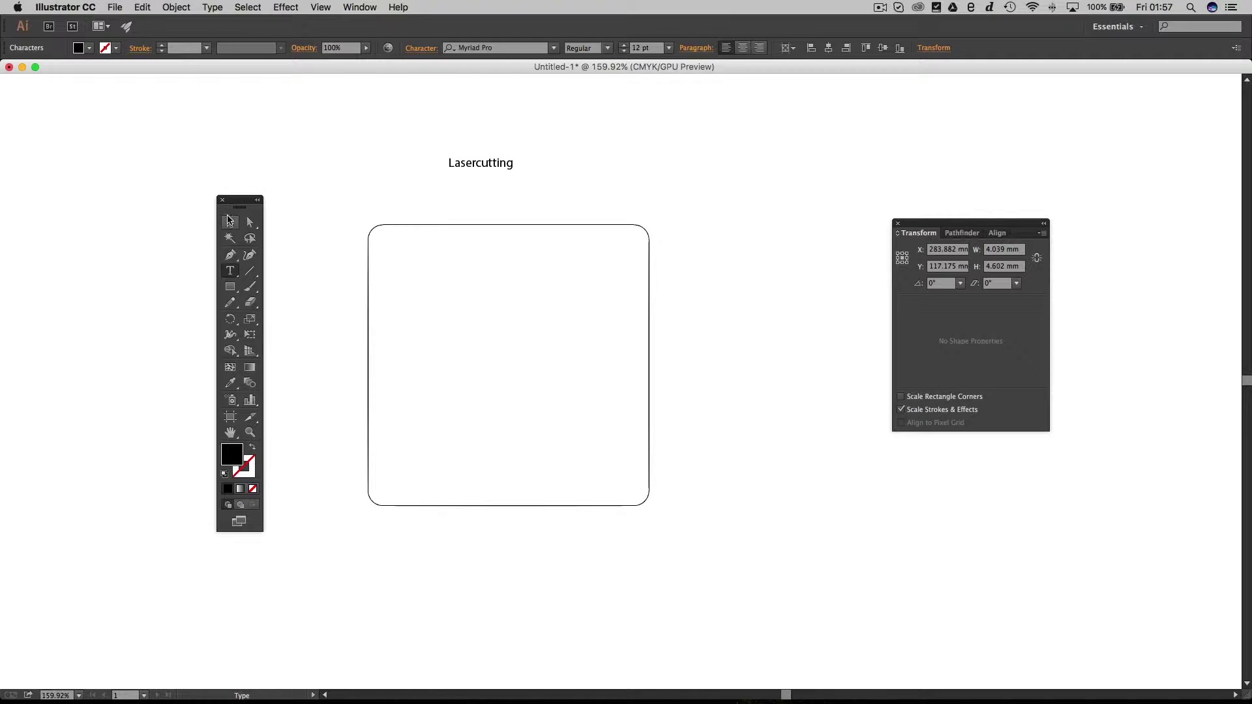
{"action": "left_click", "coordinate": [228, 219]}
{"action": "left_click", "coordinate": [571, 159]}
{"action": "left_click_drag", "start_coordinate": [475, 165], "coordinate": [506, 174]}
{"action": "left_click", "coordinate": [630, 167]}
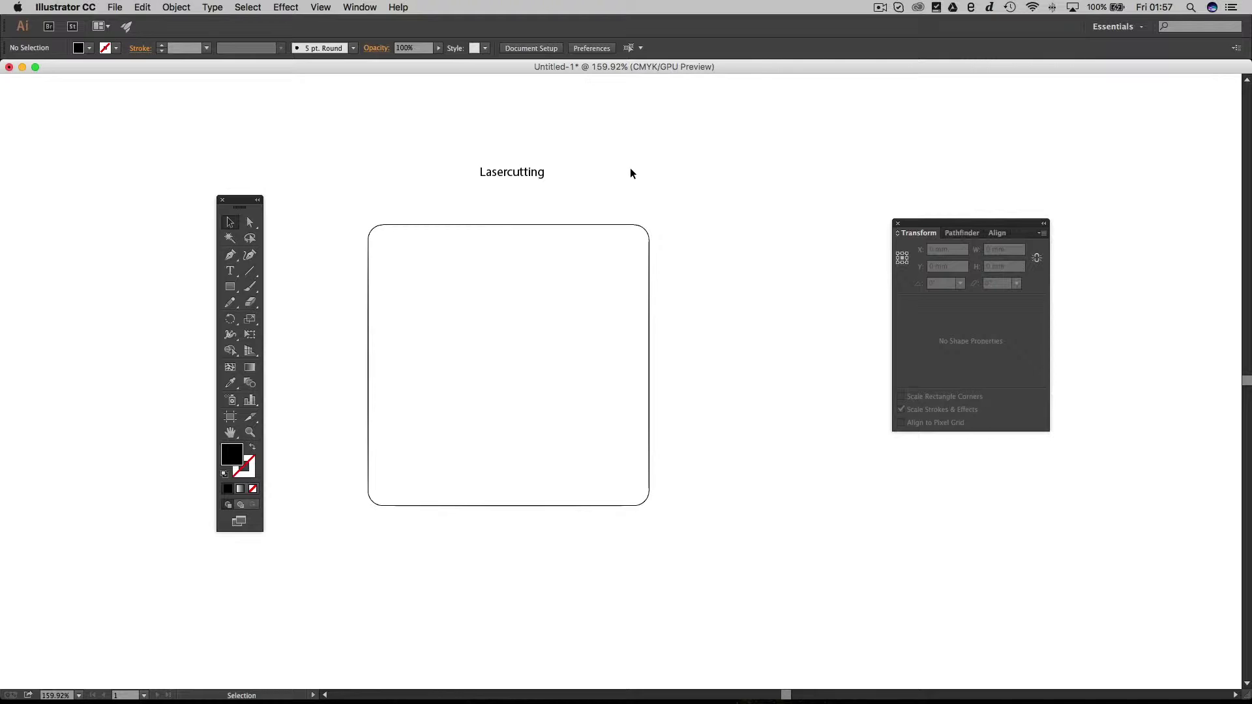
- Set the Lasercutting text to Campton Bold at 39 pt and move it just above the square
{"action": "left_click", "coordinate": [519, 173]}
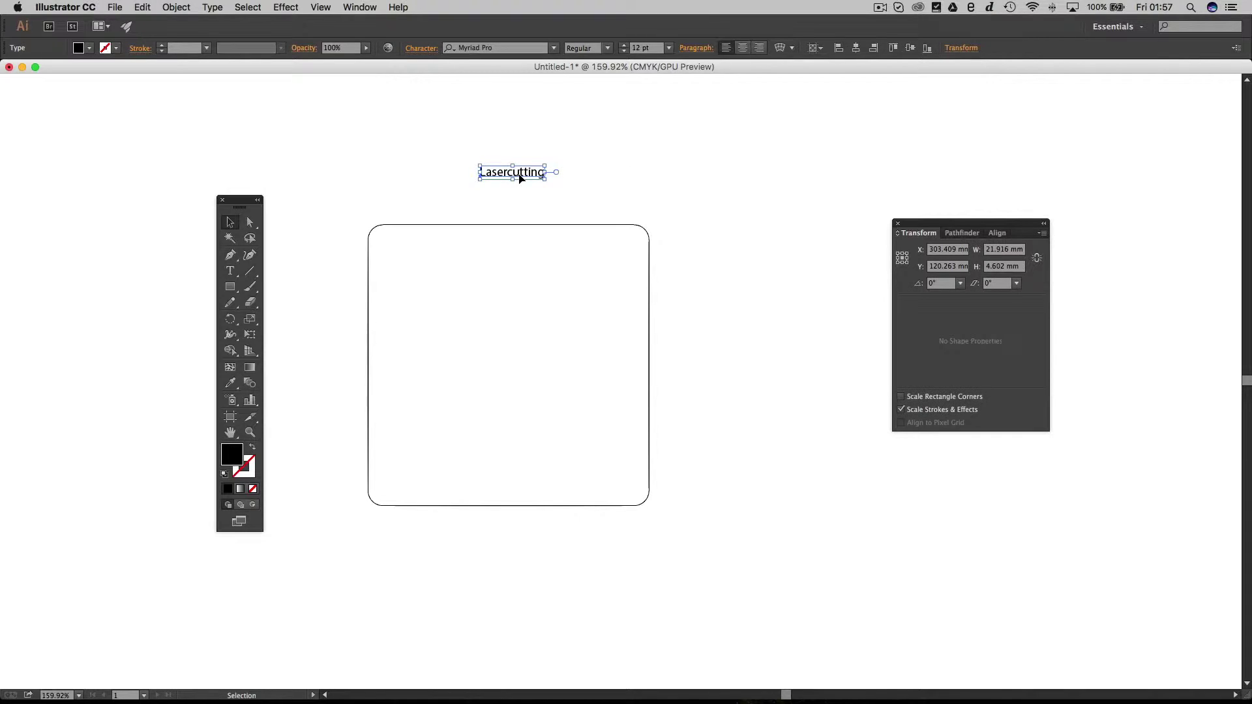
{"action": "left_click", "coordinate": [541, 49]}
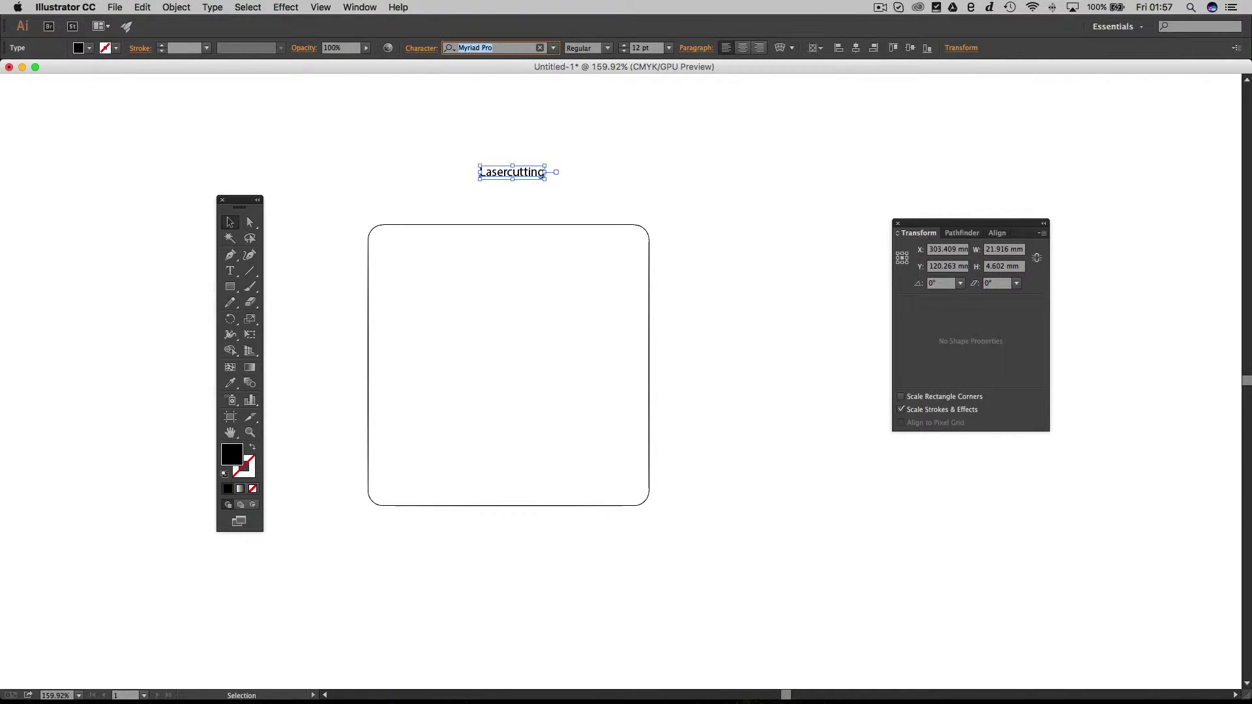
{"action": "type", "text": "campton"}
{"action": "left_click", "coordinate": [538, 251]}
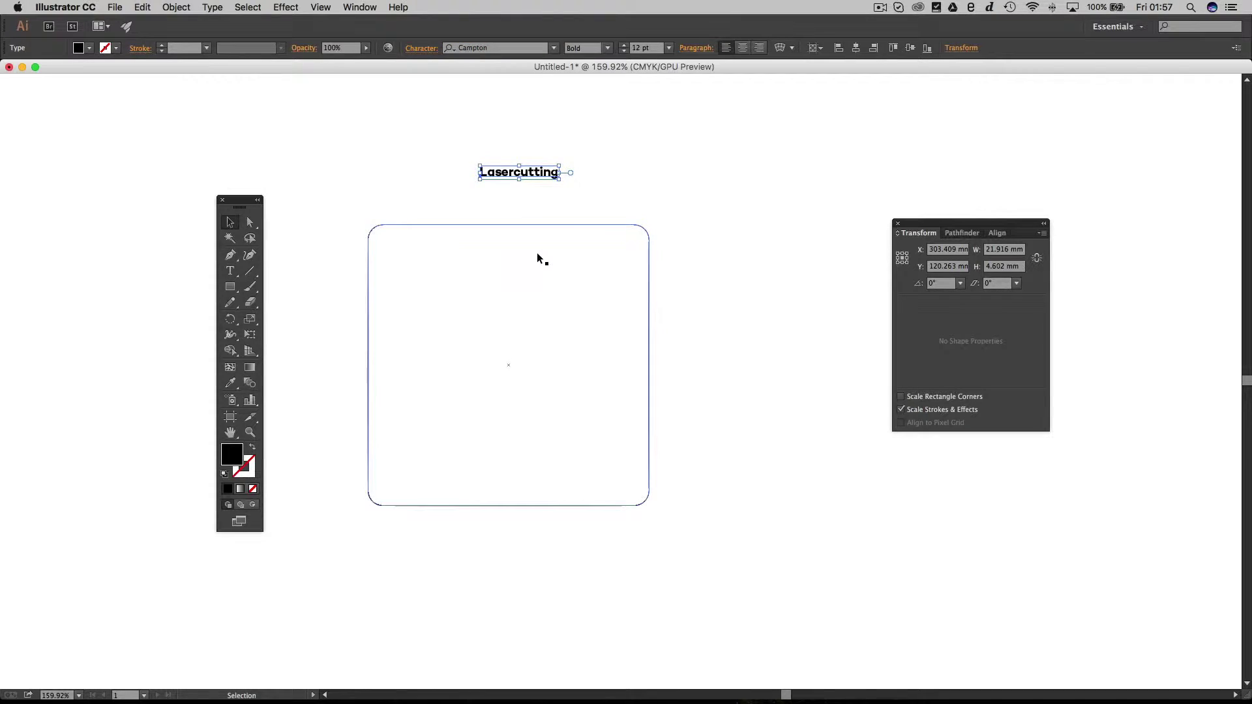
{"action": "left_click", "coordinate": [626, 46]}
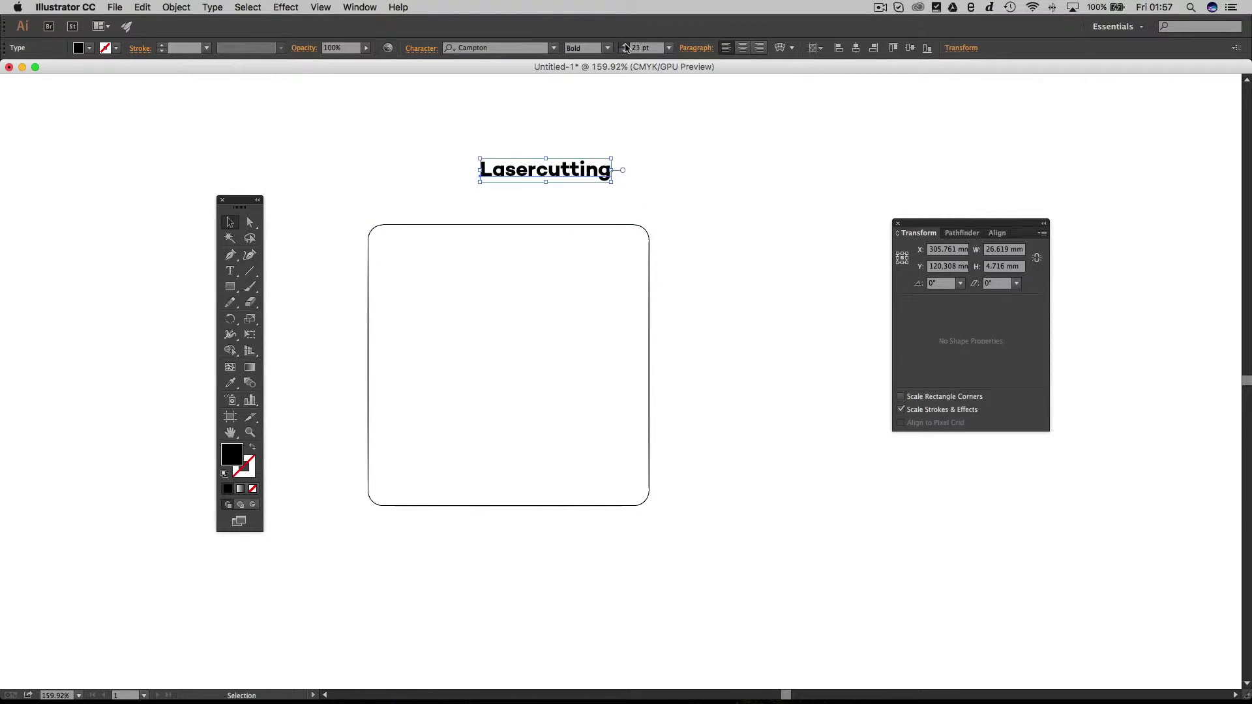
{"action": "left_click_drag", "start_coordinate": [640, 180], "coordinate": [542, 190]}
{"action": "left_click", "coordinate": [592, 127]}
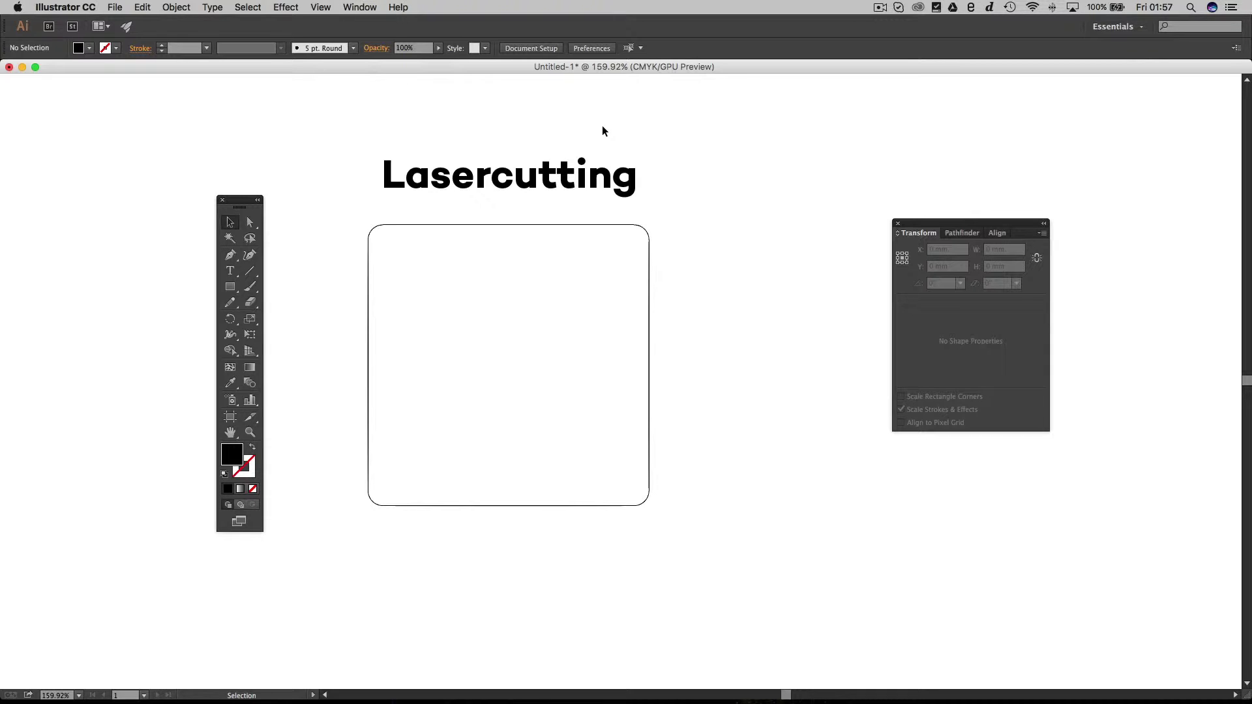
- Create outlines from the Lasercutting text, yielding an 84.916 × 13.429 mm group, then fit the artboard in view
{"action": "left_click", "coordinate": [556, 176]}
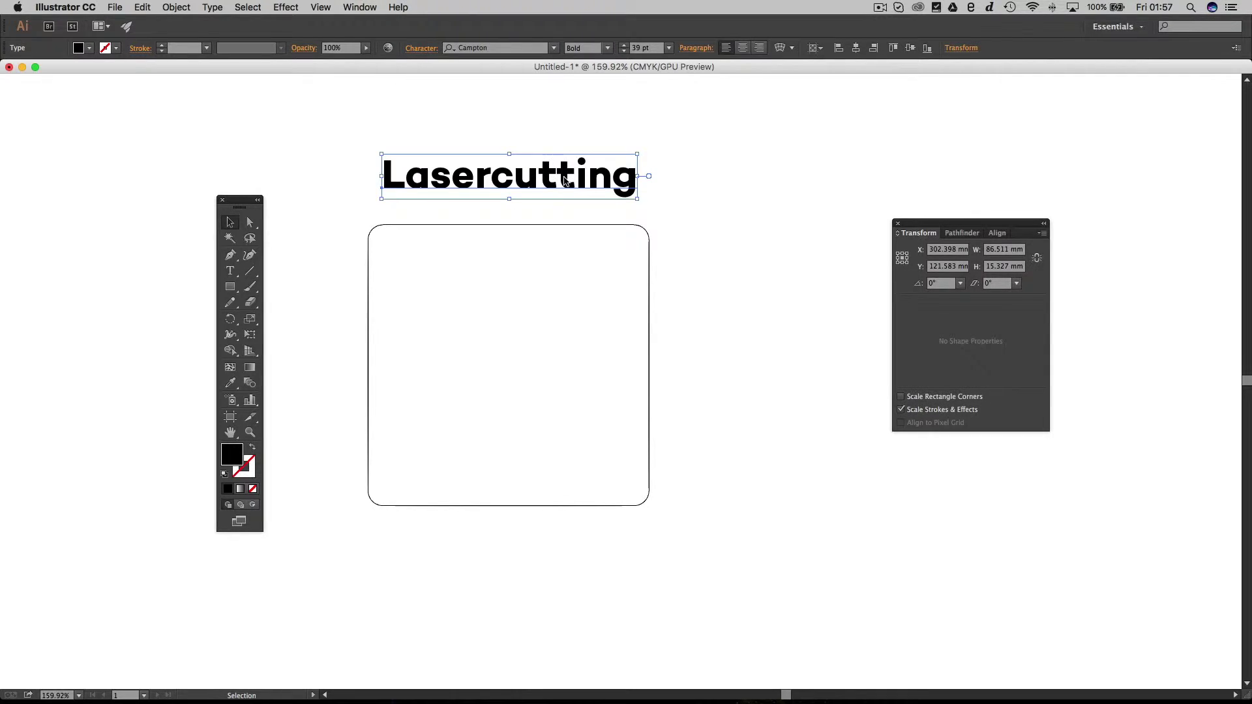
{"action": "right_click", "coordinate": [565, 182]}
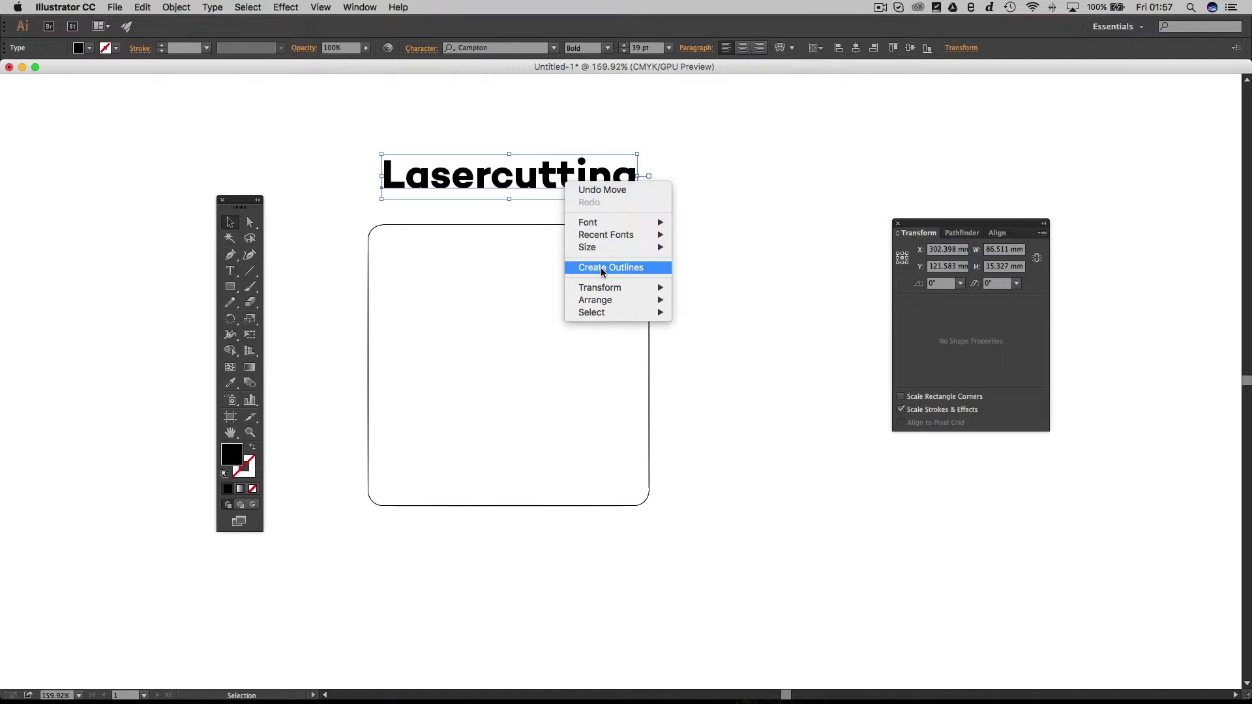
{"action": "left_click", "coordinate": [602, 268]}
{"action": "left_click", "coordinate": [668, 202]}
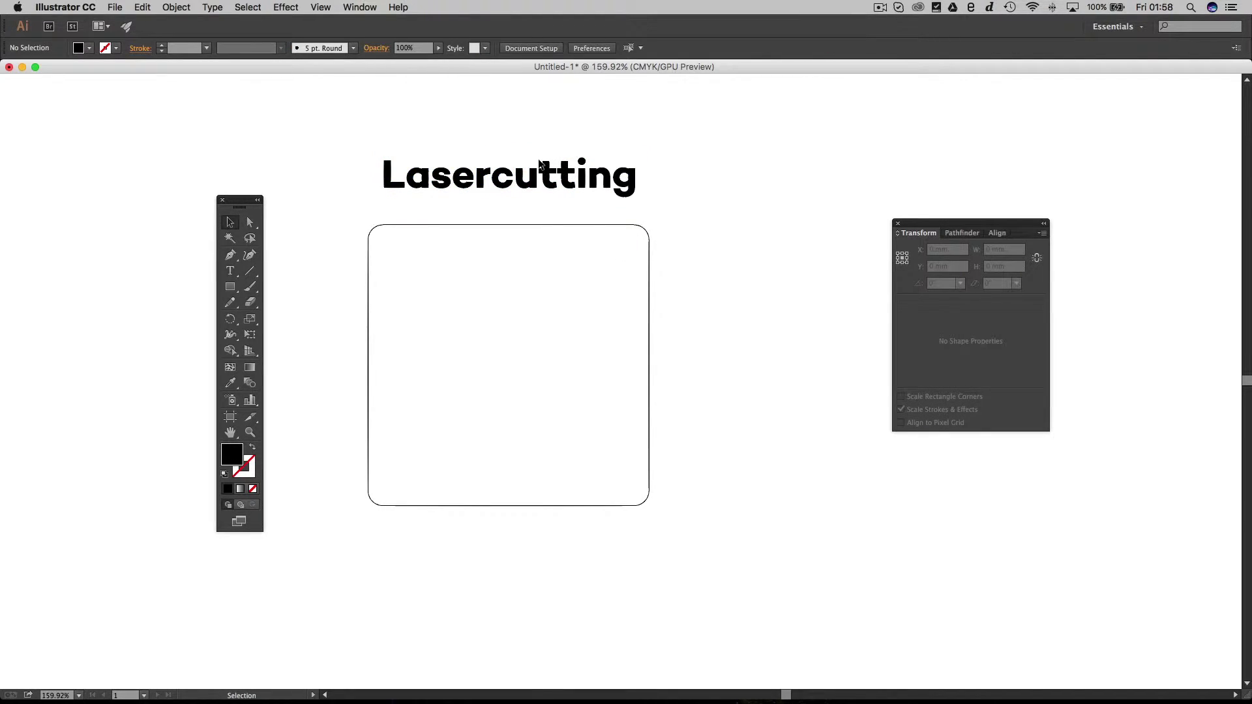
{"action": "scroll", "coordinate": [538, 163], "scroll_direction": "up", "scroll_amount": 5}
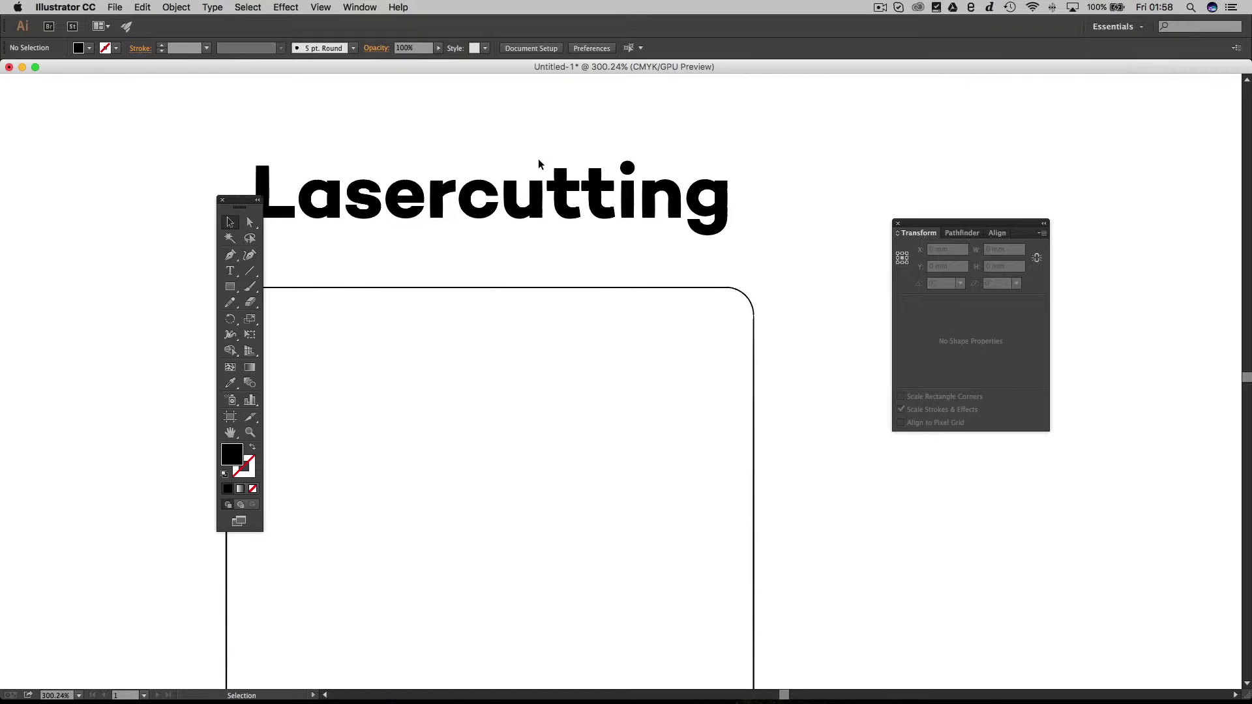
{"action": "left_click", "coordinate": [539, 219]}
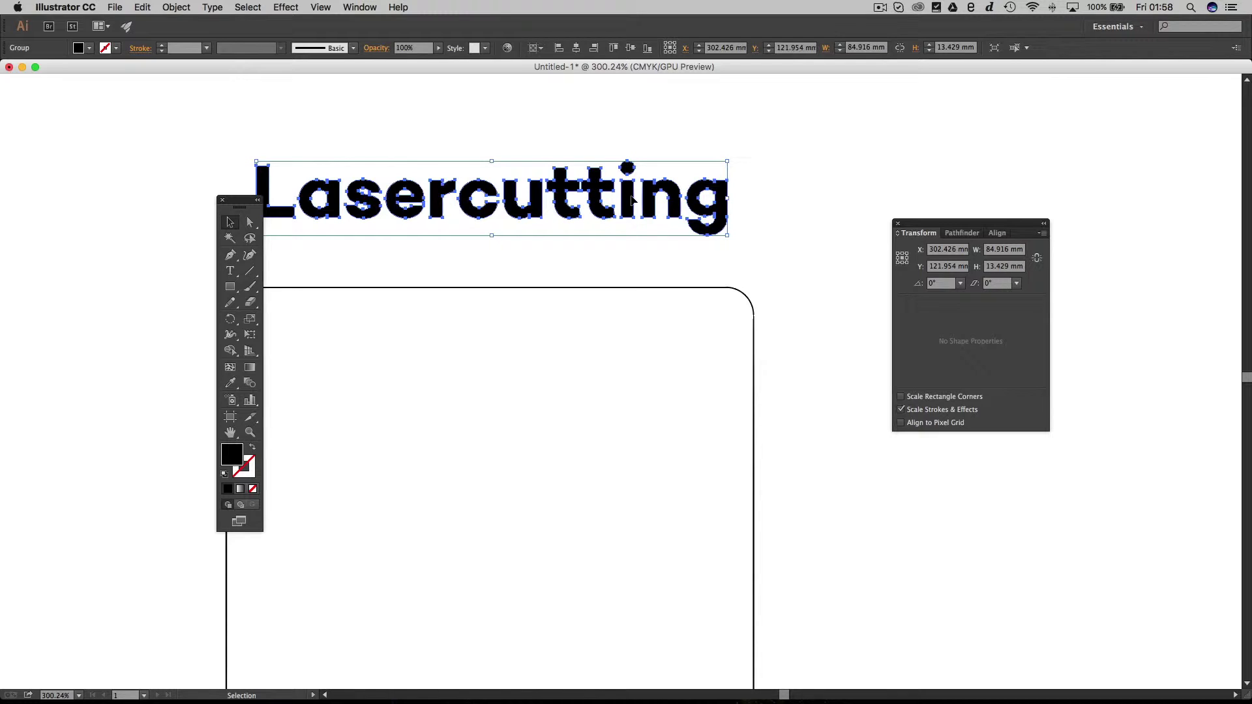
{"action": "left_click", "coordinate": [785, 251]}
{"action": "key", "text": "super+0"}
{"action": "scroll", "coordinate": [784, 249], "scroll_direction": "down", "scroll_amount": 2}
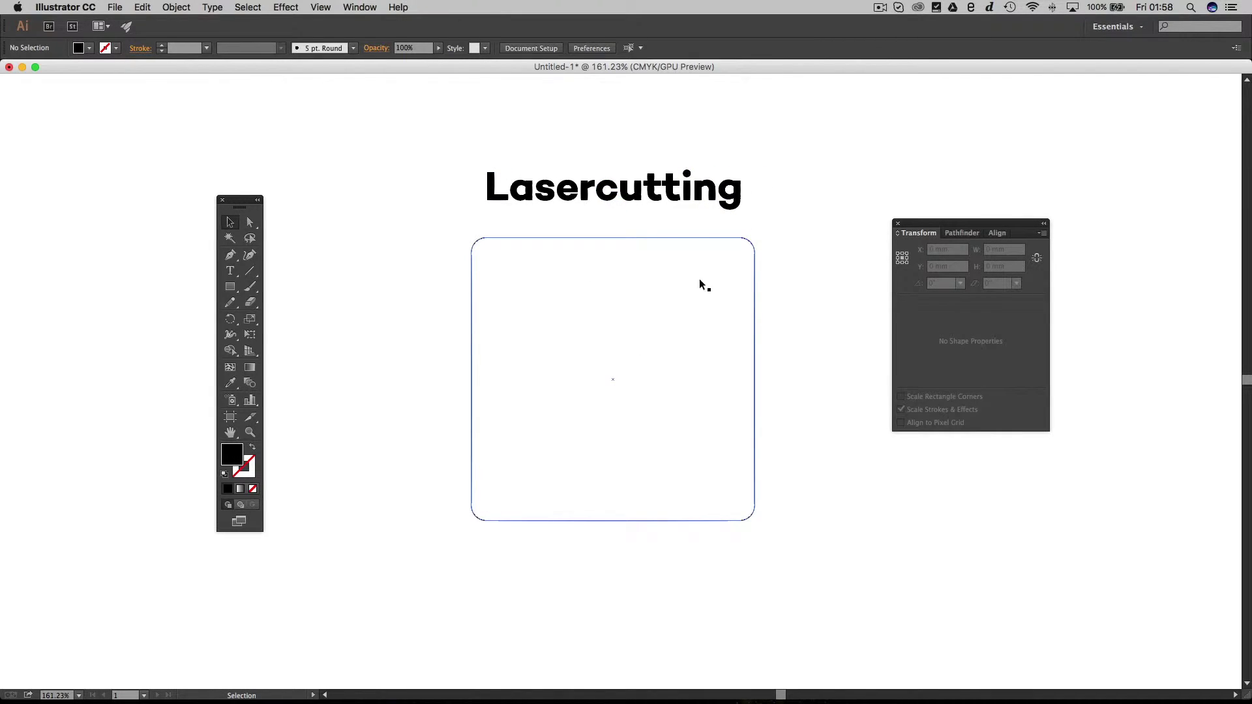
- Select the lettering and rounded square together and align their centres horizontally and vertically
{"action": "left_click", "coordinate": [740, 190]}
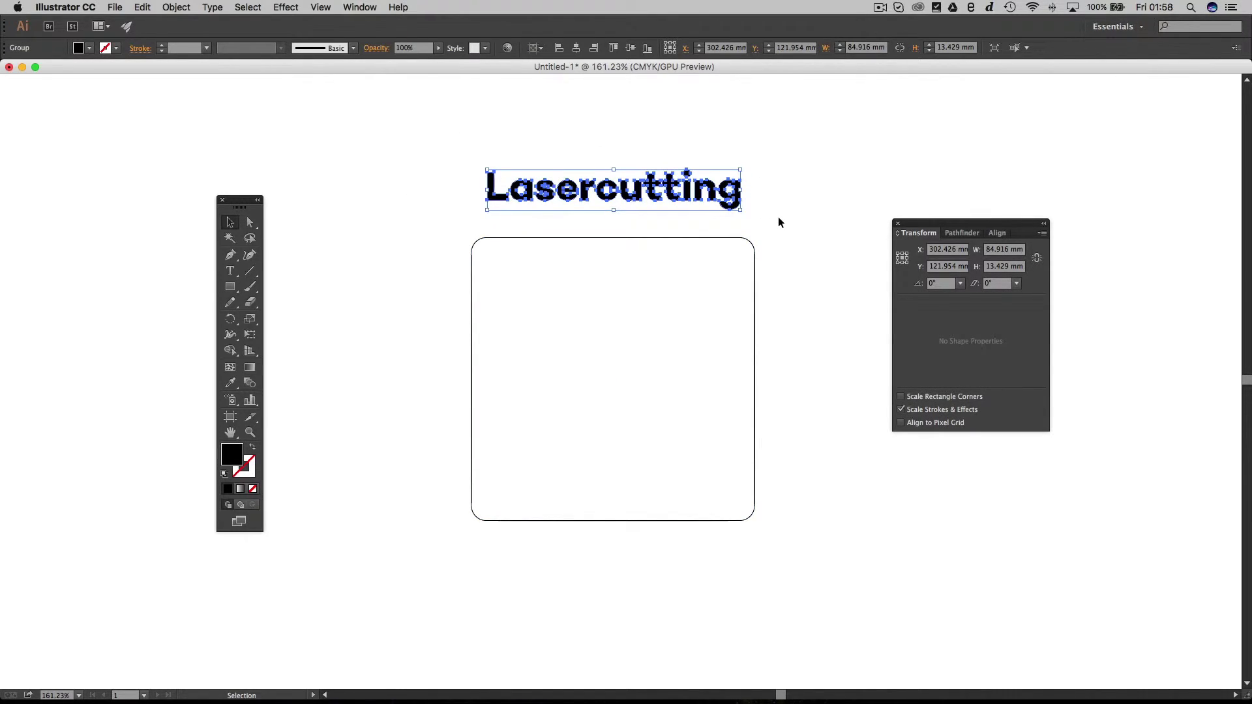
{"action": "left_click", "coordinate": [754, 249], "text": "shift"}
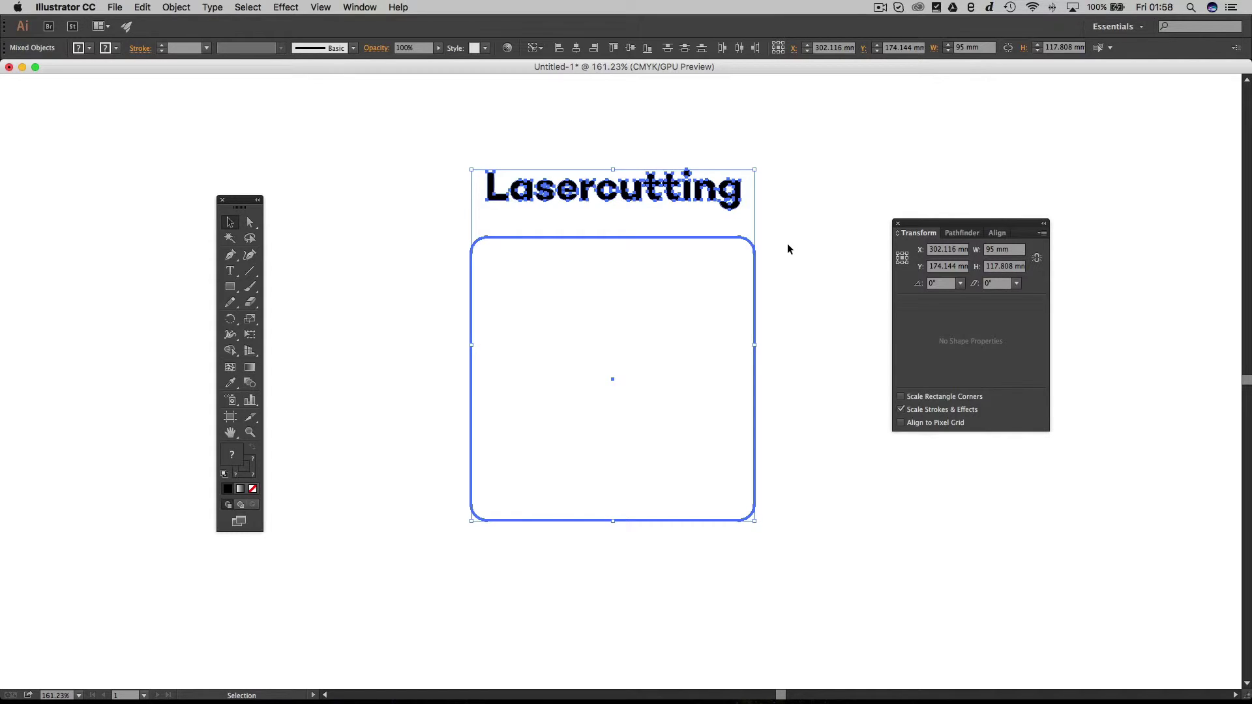
{"action": "left_click", "coordinate": [577, 48]}
{"action": "left_click", "coordinate": [629, 48]}
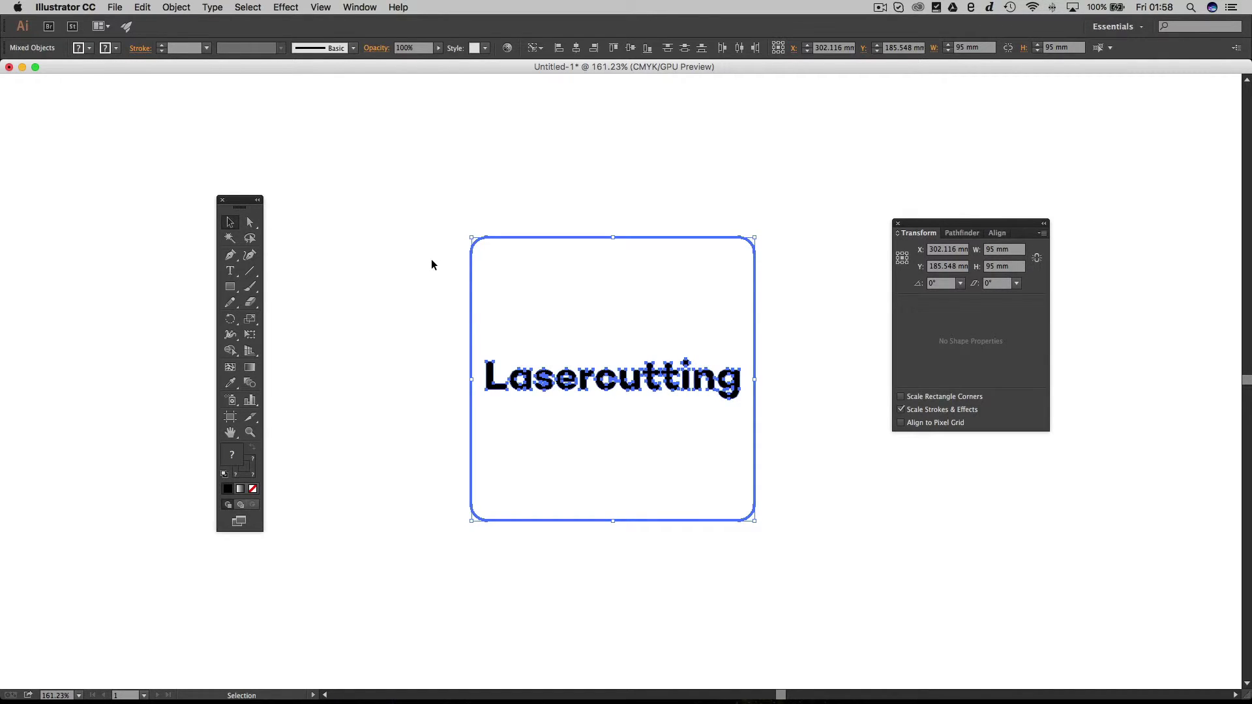
{"action": "left_click", "coordinate": [535, 48]}
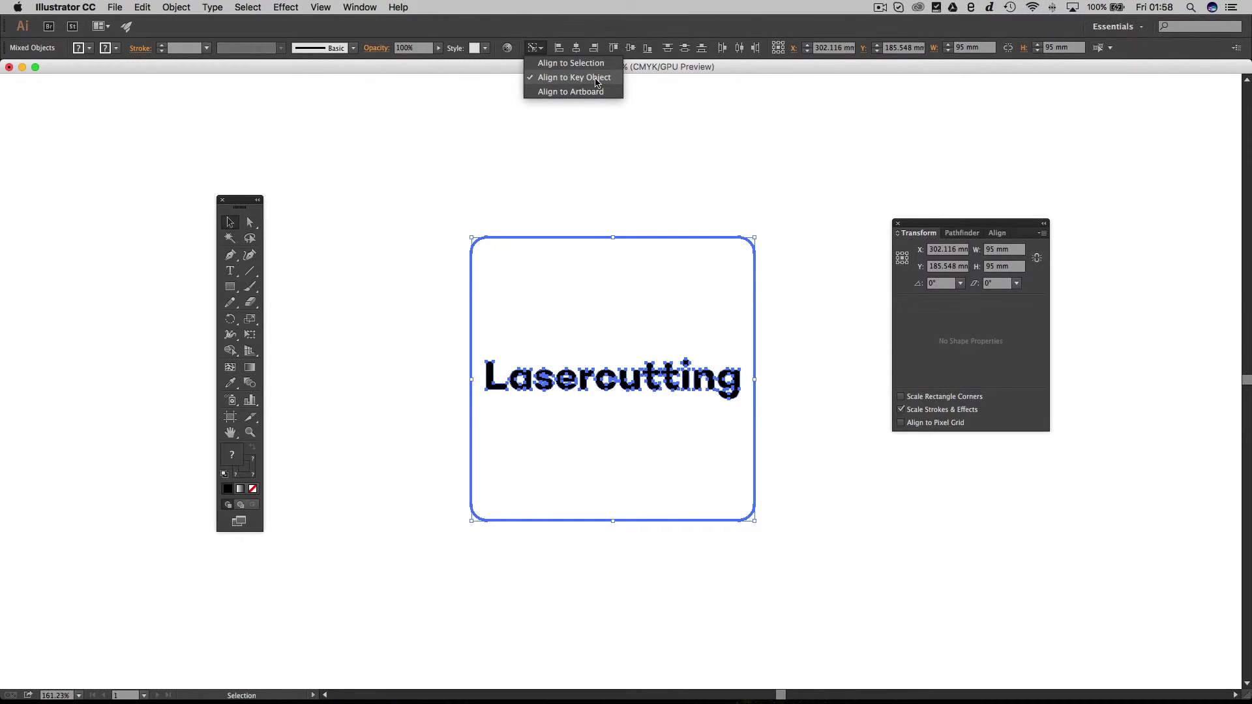
{"action": "left_click", "coordinate": [563, 171]}
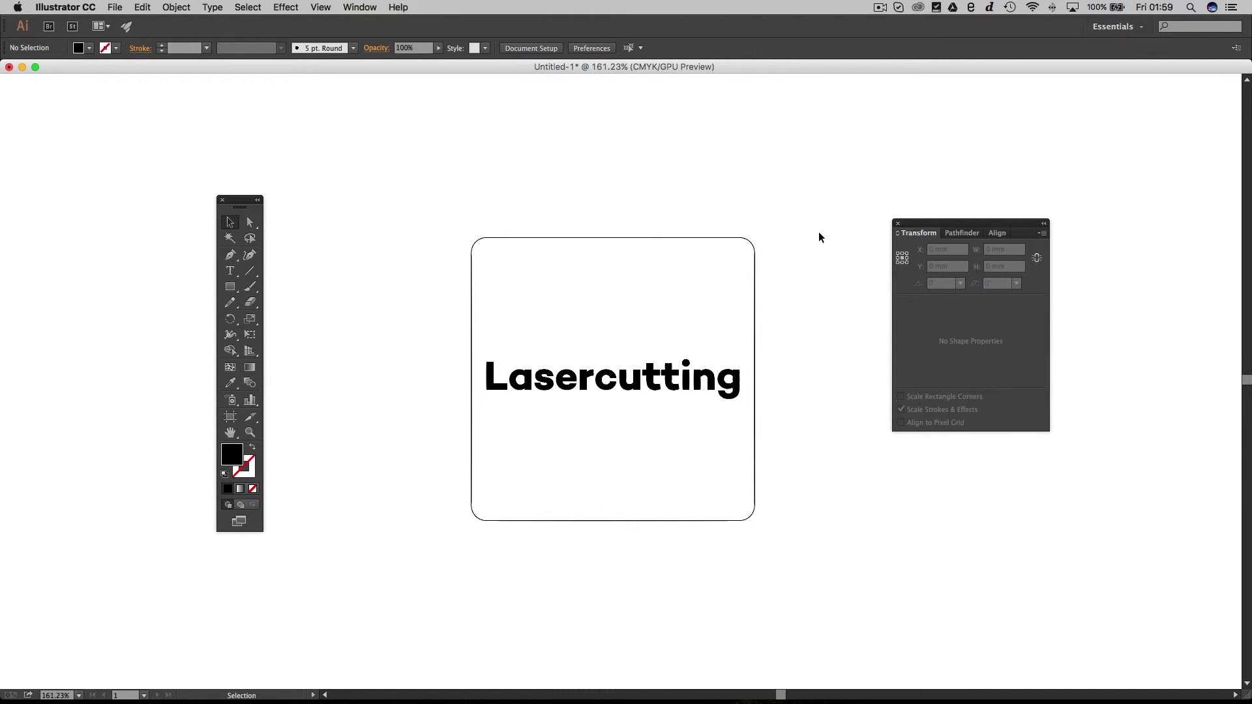
{"action": "scroll", "coordinate": [819, 237], "scroll_direction": "down", "scroll_amount": 5}
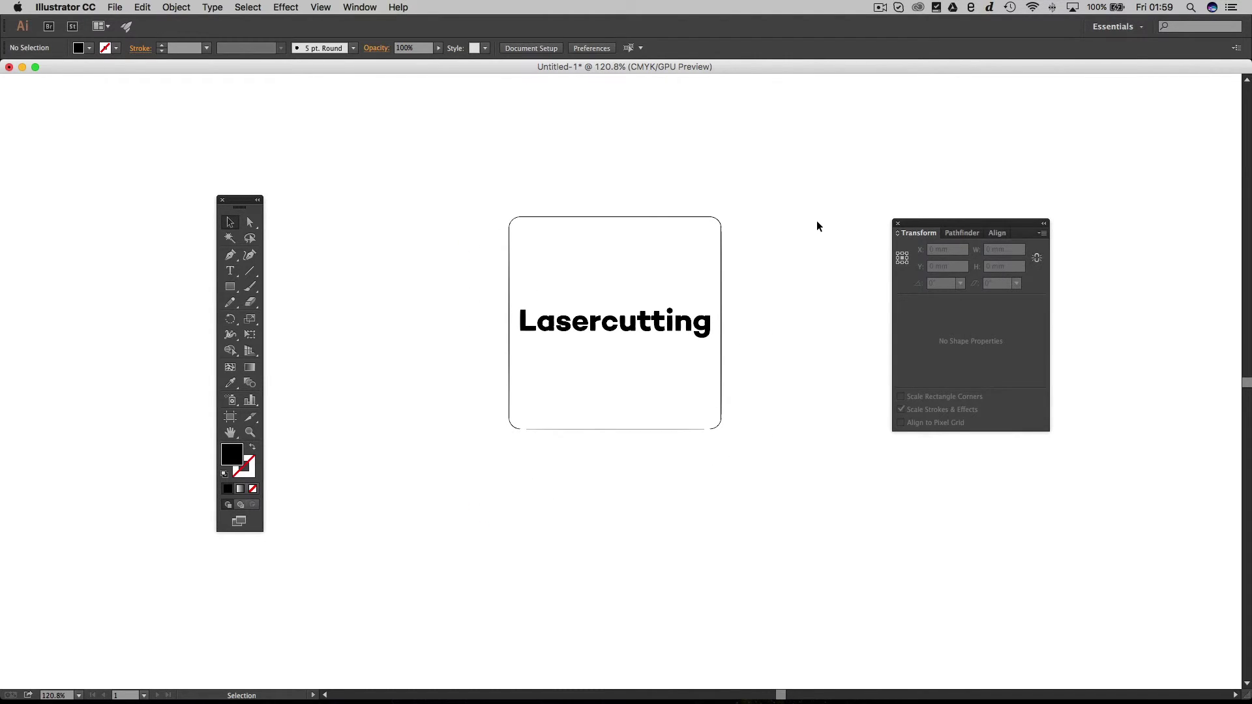
{"action": "scroll", "coordinate": [817, 223], "scroll_direction": "up", "scroll_amount": 5}
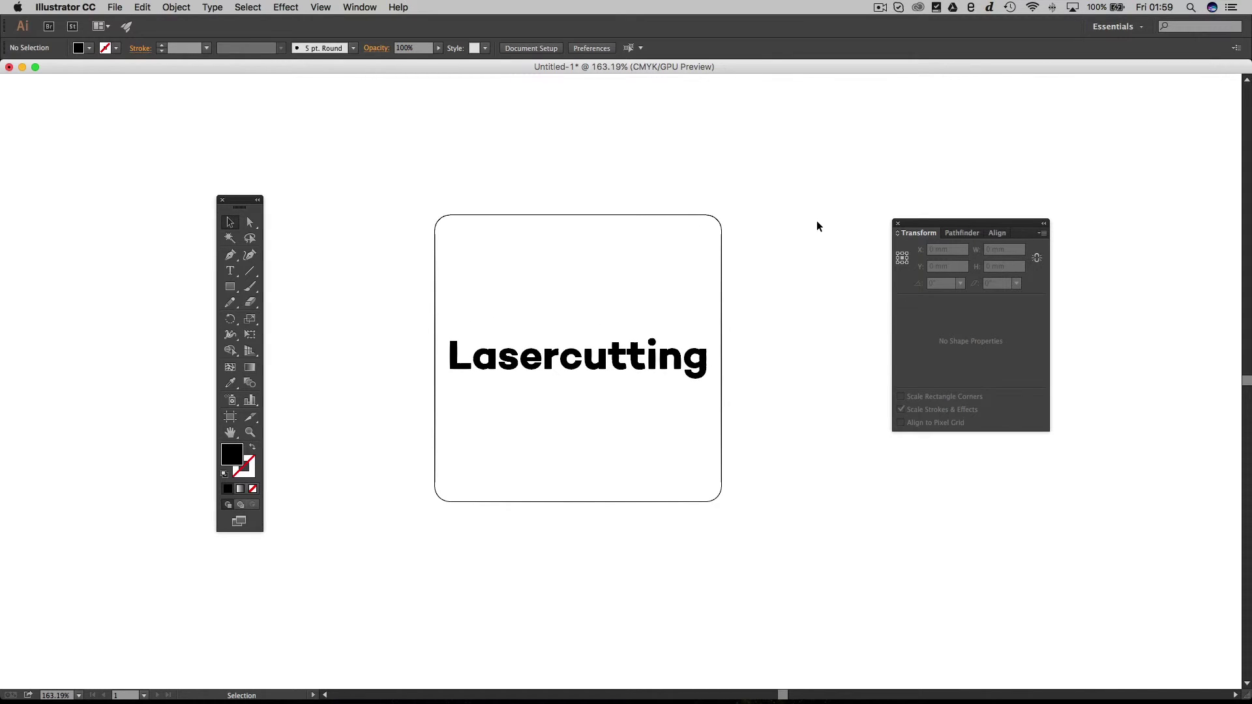